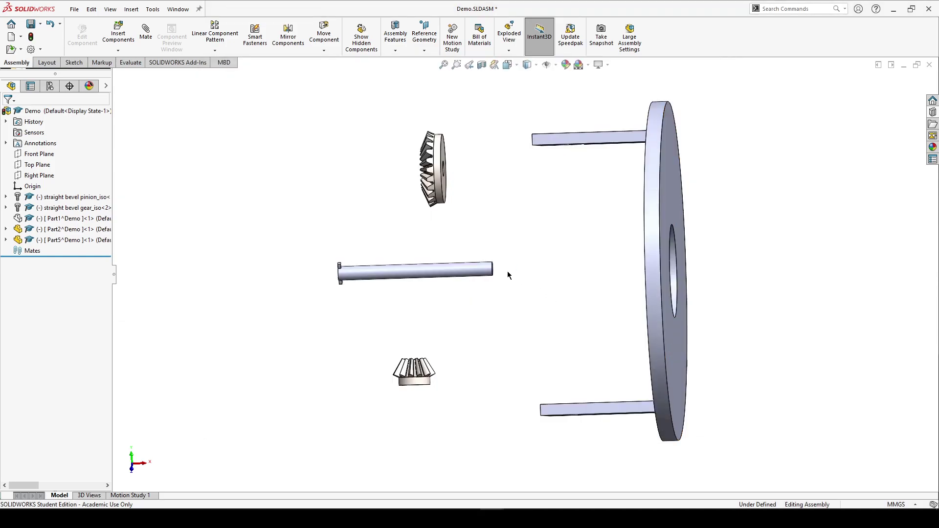
Step: Mate the Part2 shaft's origin coincident with the assembly origin, leaving axis alignment off
scroll(532, 283, "down", 3)
scroll(538, 285, "up", 3)
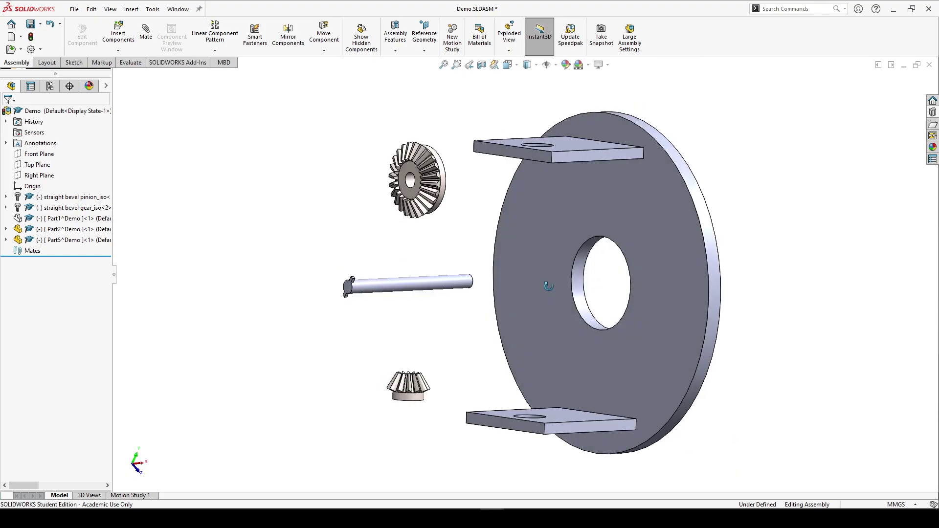
scroll(544, 289, "down", 2)
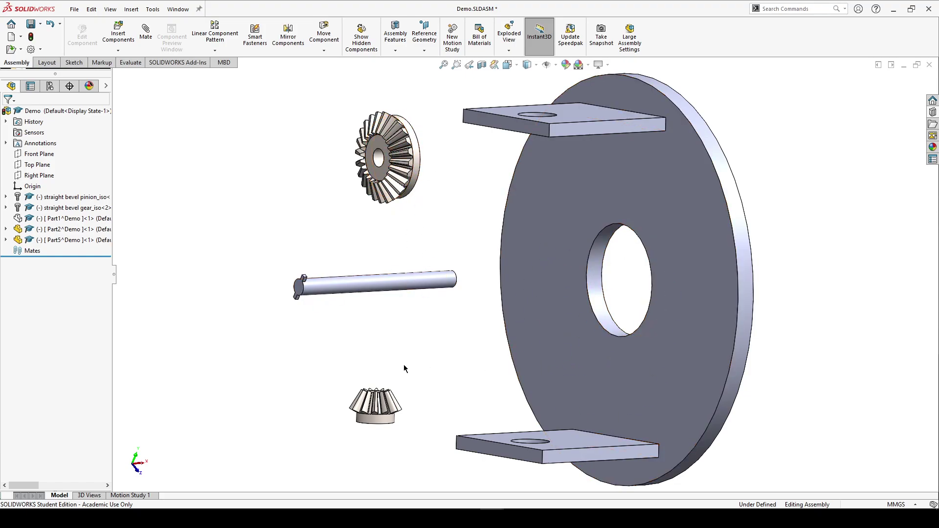
middle_click_drag(279, 251, 242, 256)
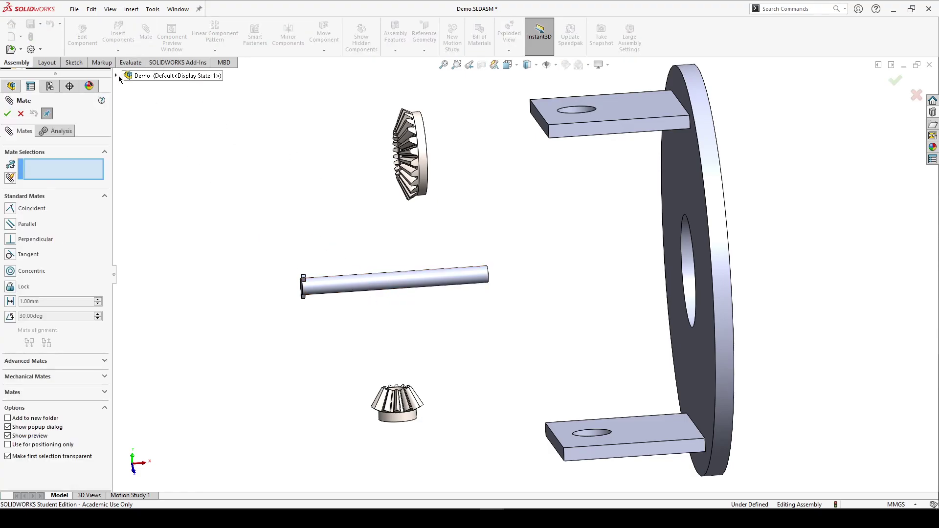
left_click(117, 77)
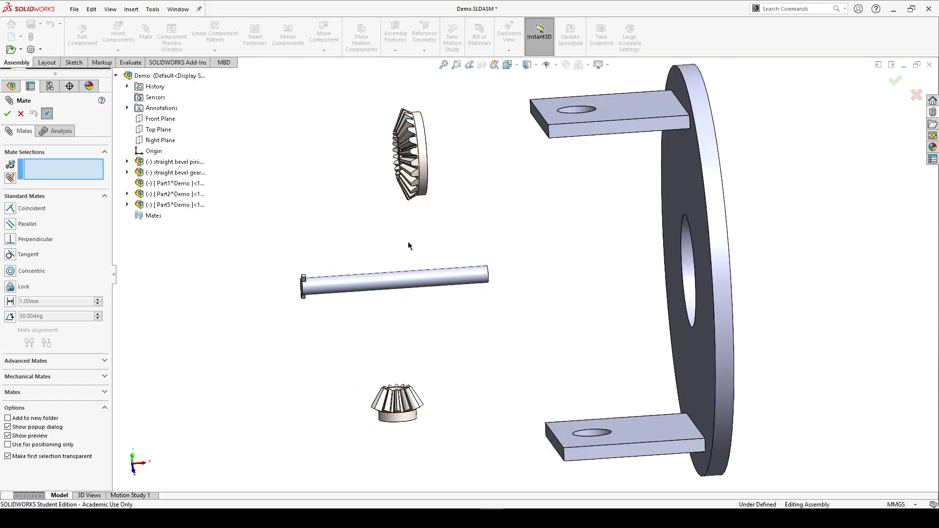
left_click(153, 151)
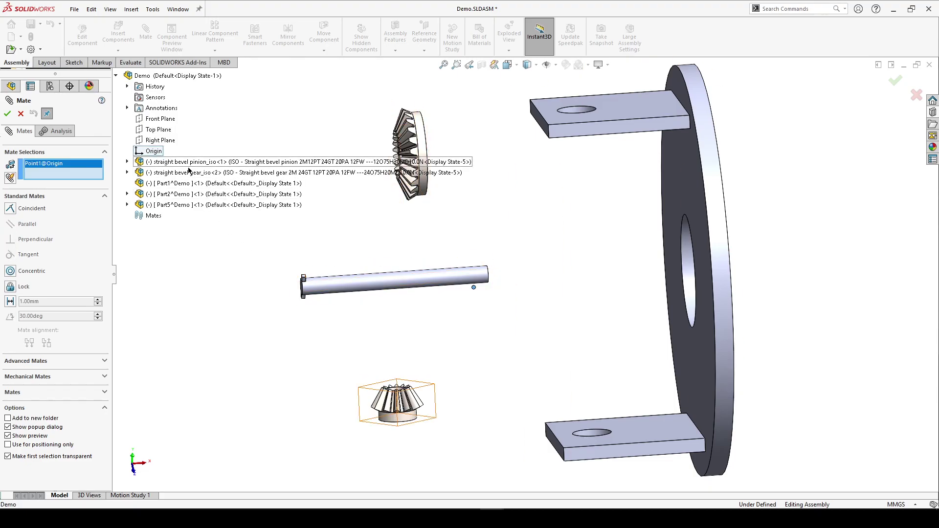
left_click(128, 194)
left_click(159, 294)
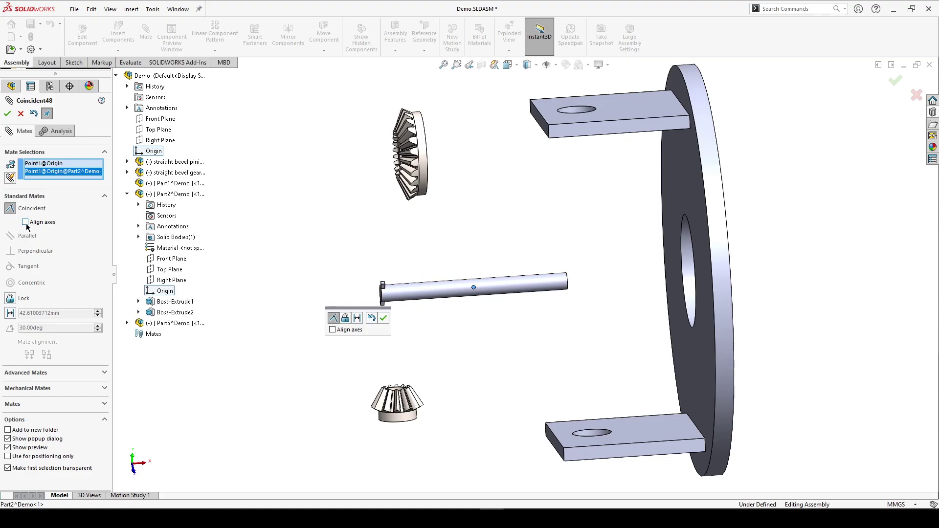
left_click(25, 222)
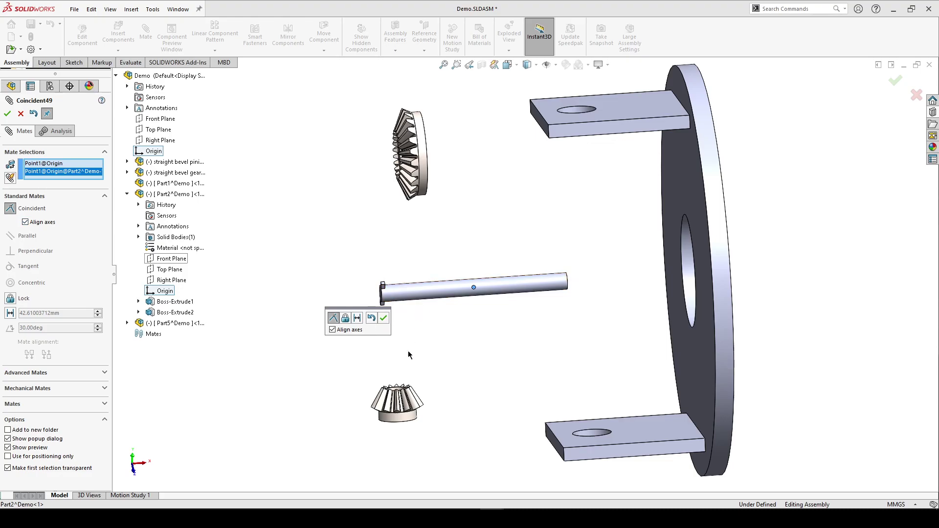
left_click(25, 222)
left_click(8, 113)
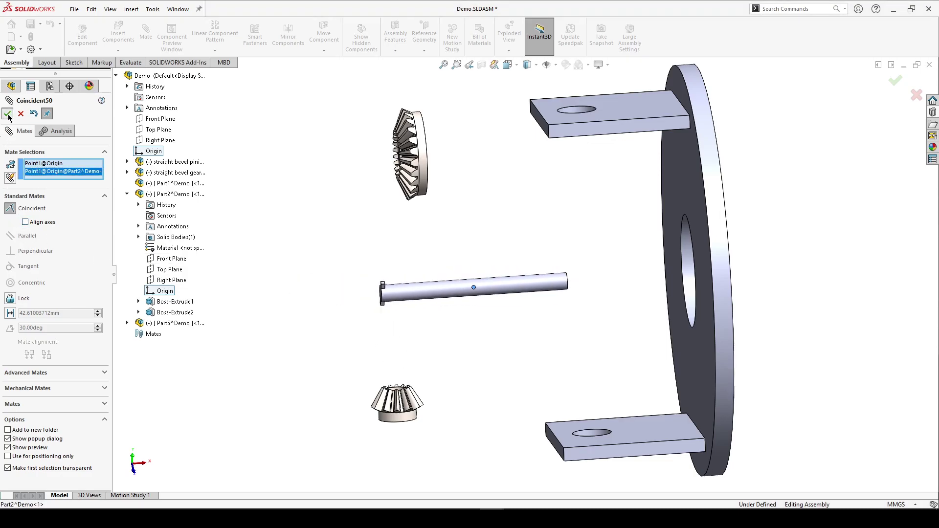
key("Escape")
Step: Swing the shaft about its origin to test its remaining freedom of movement
scroll(406, 301, "down", 3)
middle_click_drag(443, 285, 480, 287)
middle_click_drag(545, 251, 493, 267)
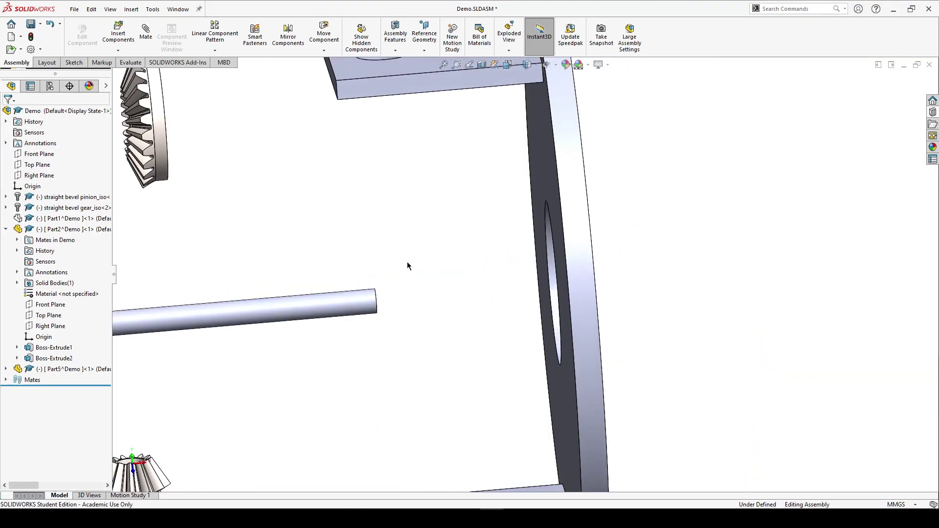
middle_click_drag(407, 264, 494, 247, "ctrl")
left_click_drag(215, 301, 228, 286)
scroll(306, 240, "up", 3)
left_click(314, 252)
Step: Add a coincident mate between the shaft's Right Plane and the assembly's Right Plane
middle_click_drag(317, 251, 314, 280, "ctrl")
scroll(306, 269, "down", 1)
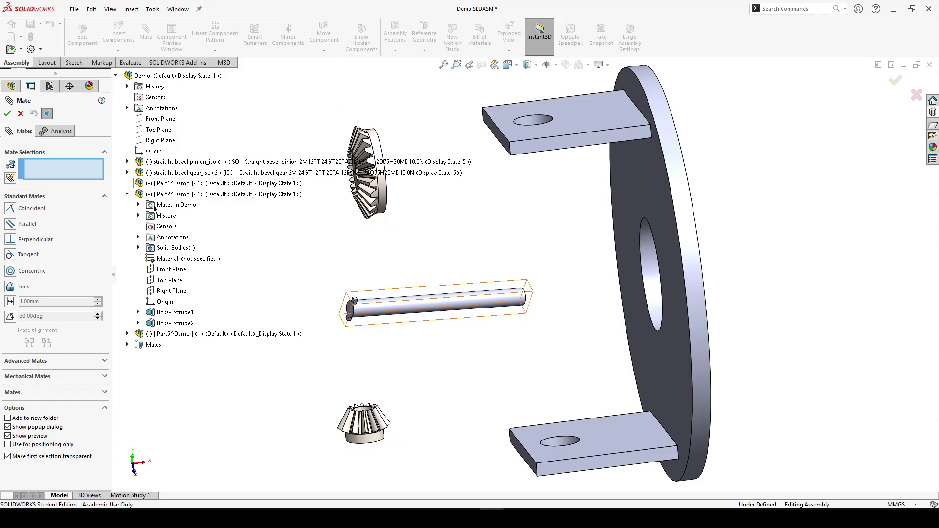
left_click(170, 292)
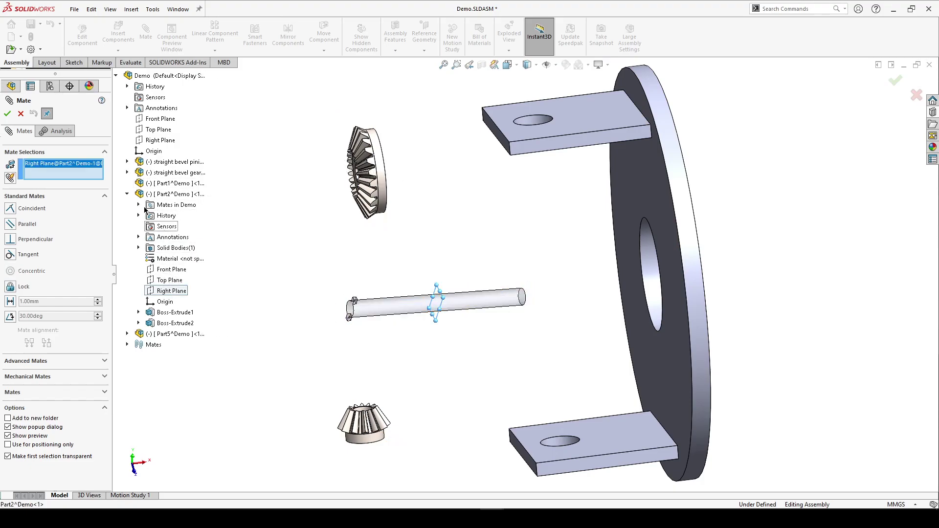
left_click(166, 143)
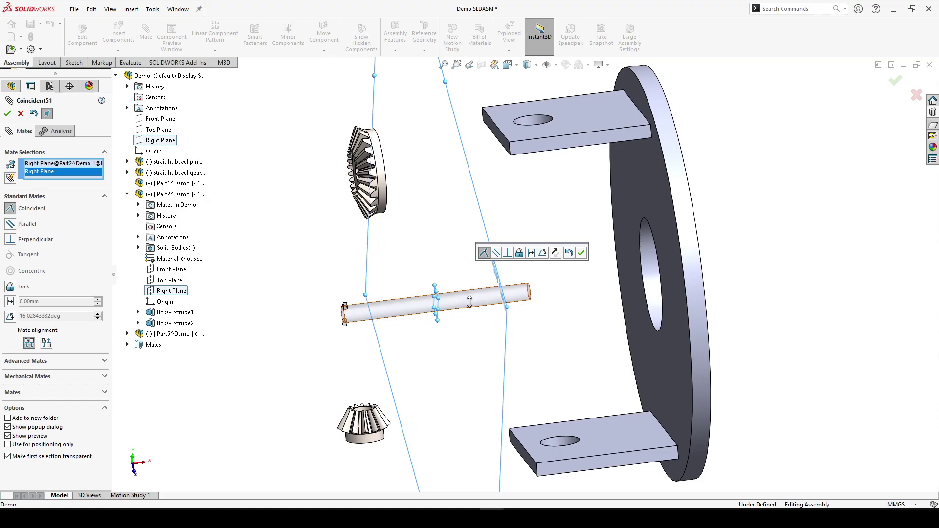
left_click(7, 113)
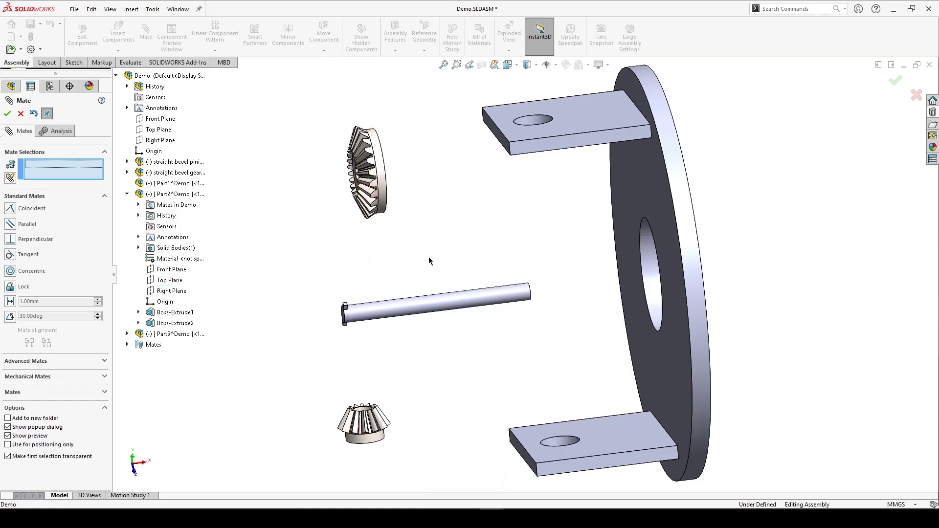
key("Escape")
Step: View the shaft from its keyed end and spin it about its axis to test the remaining rotation
scroll(308, 345, "down", 2)
middle_click_drag(298, 300, 443, 310)
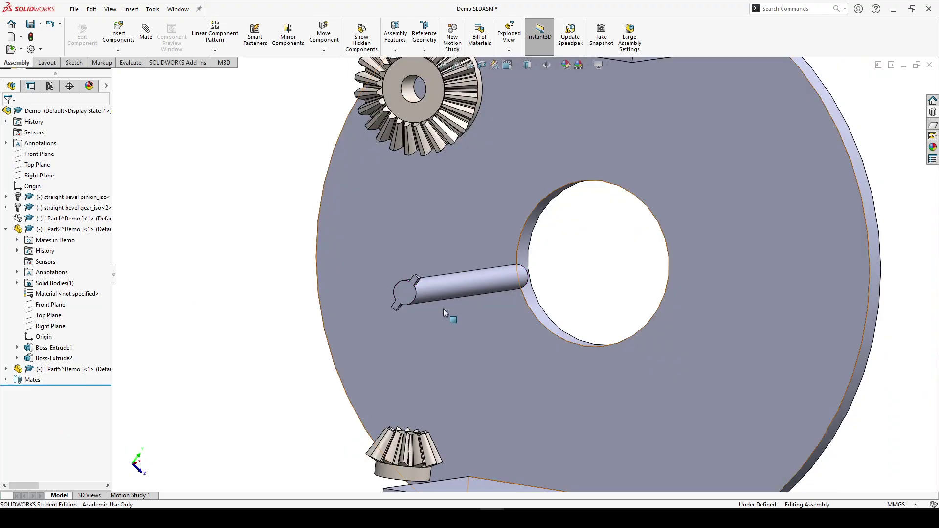
left_click(429, 292)
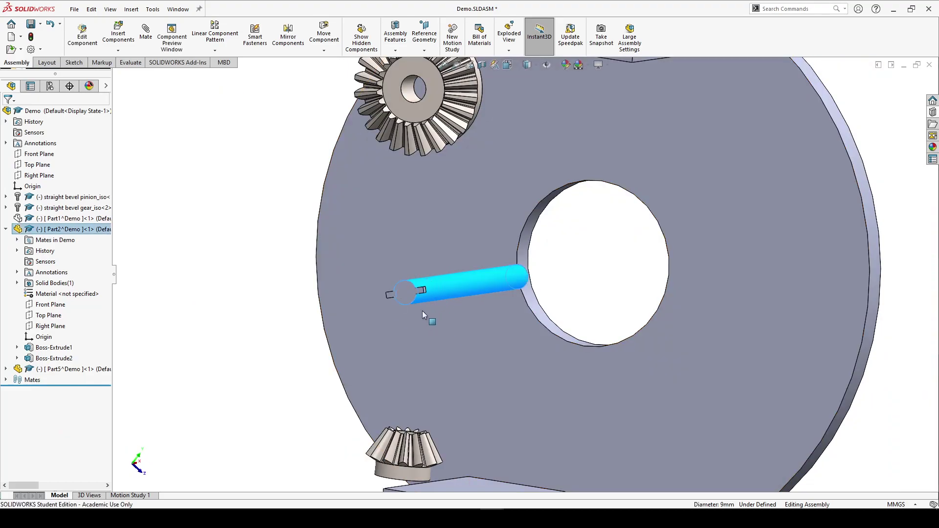
left_click_drag(421, 291, 409, 260)
middle_click_drag(611, 248, 531, 253)
scroll(453, 265, "up", 3)
left_click(438, 252)
Step: Add a concentric mate between the edge of the large plate's central hole and the shaft's free end edge
middle_click_drag(439, 252, 471, 249, "ctrl")
scroll(433, 289, "down", 2)
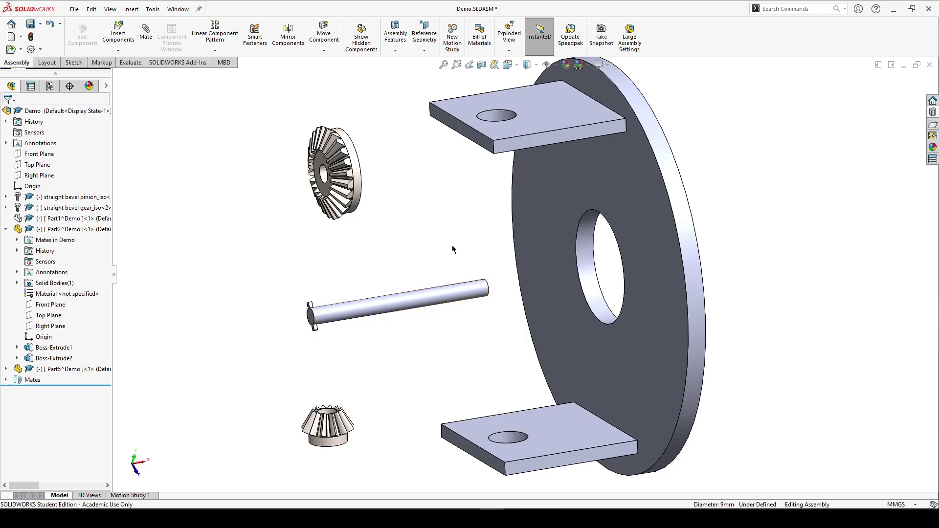
middle_click_drag(479, 243, 503, 246, "ctrl")
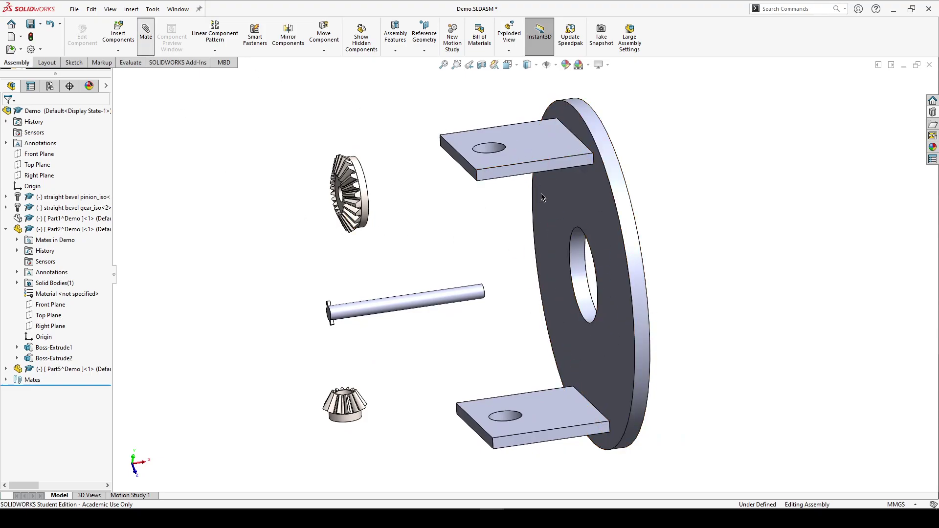
left_click(587, 257)
scroll(504, 296, "down", 5)
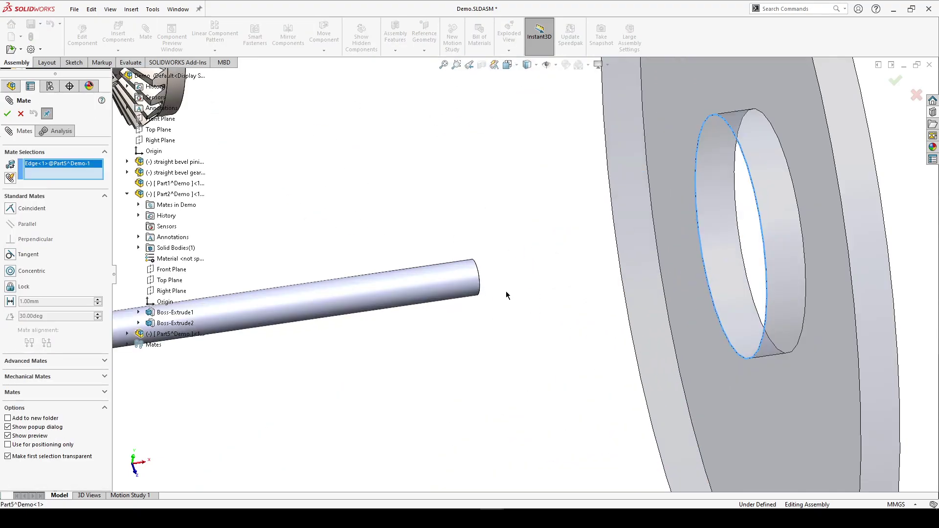
left_click(479, 292)
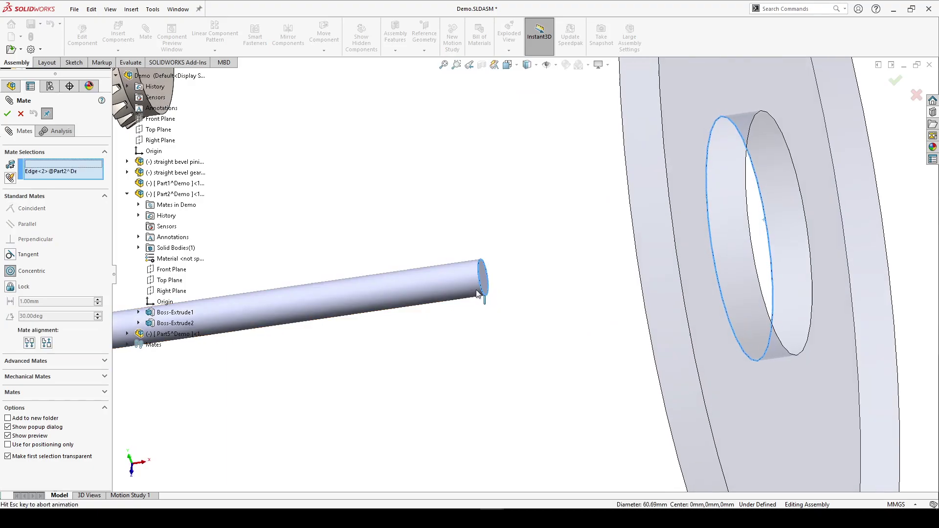
scroll(480, 288, "up", 3)
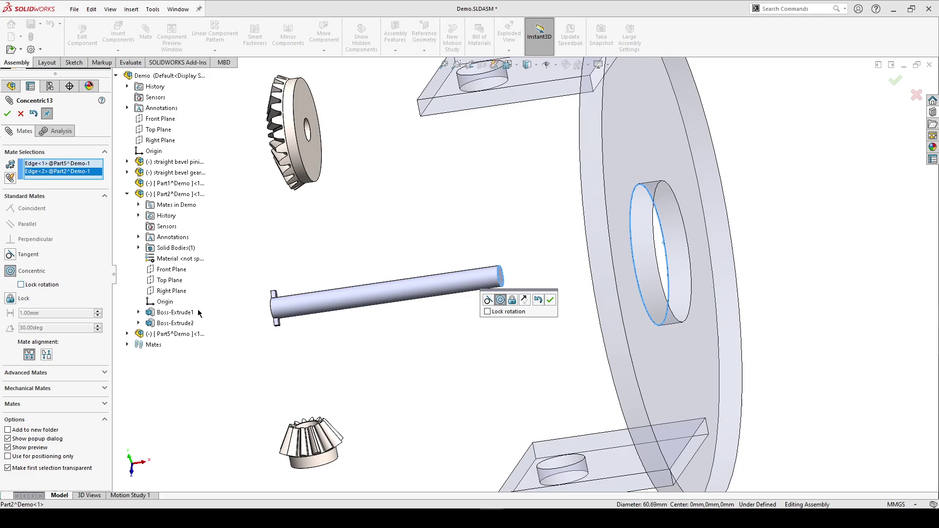
left_click(8, 114)
Step: Mate the large bevel gear's bore edge concentric with the shaft's end edge
mouse_move(364, 208)
middle_mouse_down()
mouse_move(417, 191)
mouse_move(377, 201)
middle_mouse_up()
left_click(317, 127)
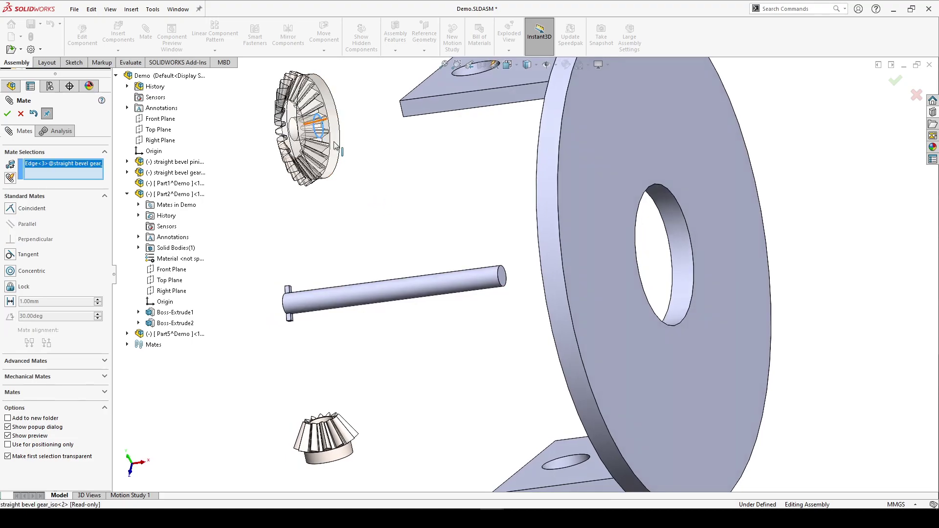
left_click(502, 288)
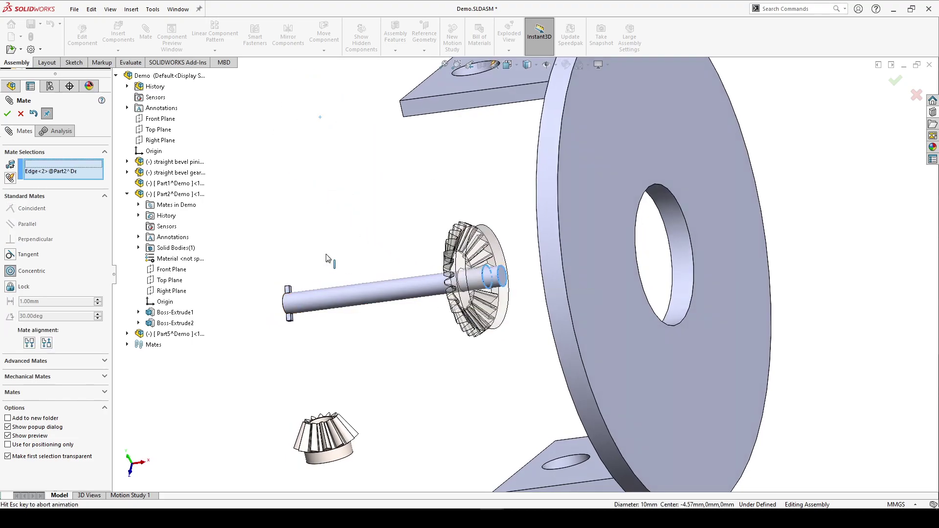
left_click(8, 114)
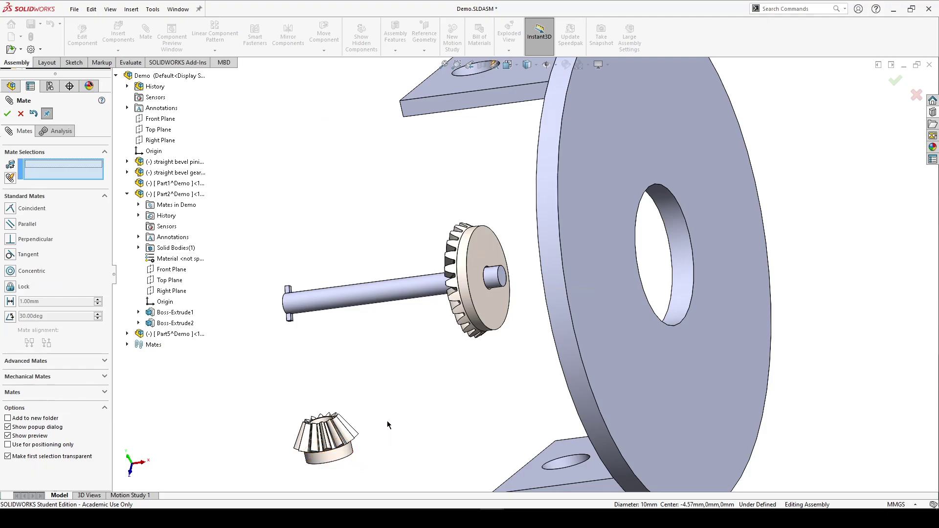
Step: Mate the bevel pinion's bore edge concentric with the hole in the plate's lower bracket
middle_click_drag(342, 274, 388, 304)
middle_click_drag(336, 402, 351, 251, "ctrl")
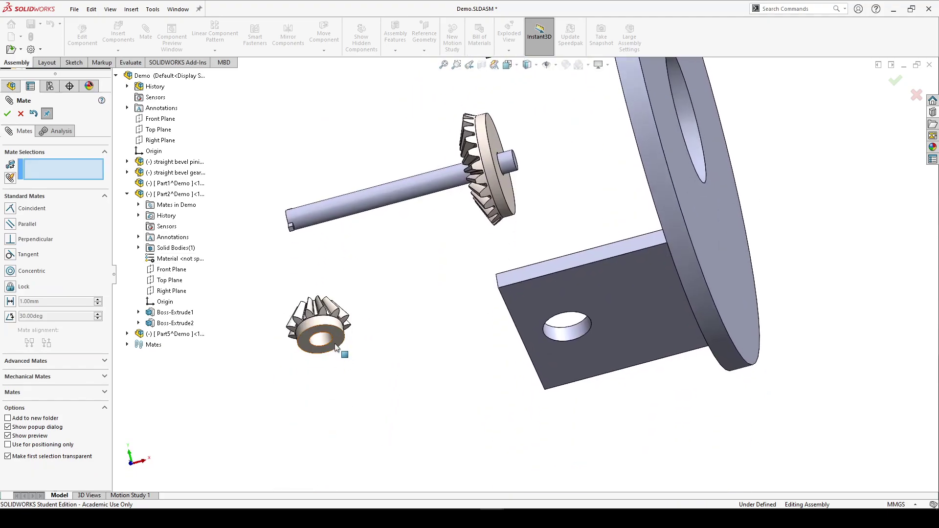
left_click(319, 340)
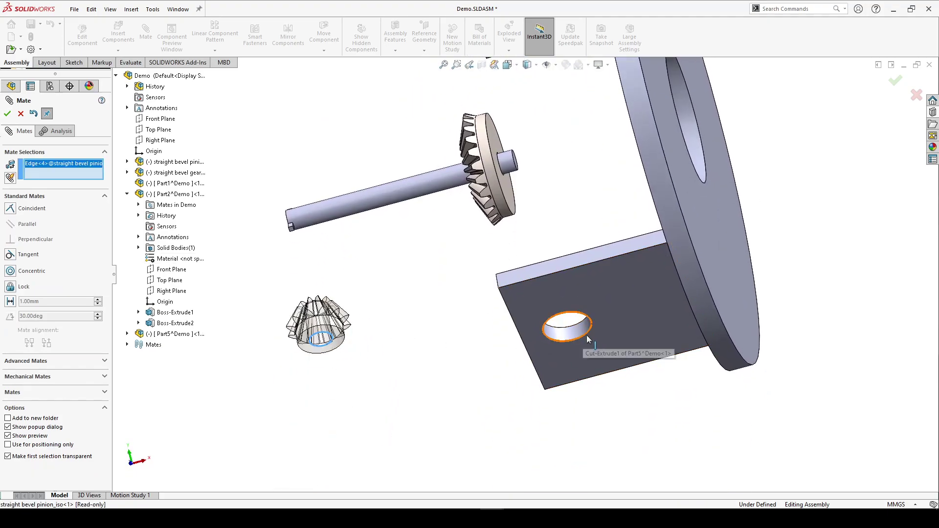
left_click(584, 334)
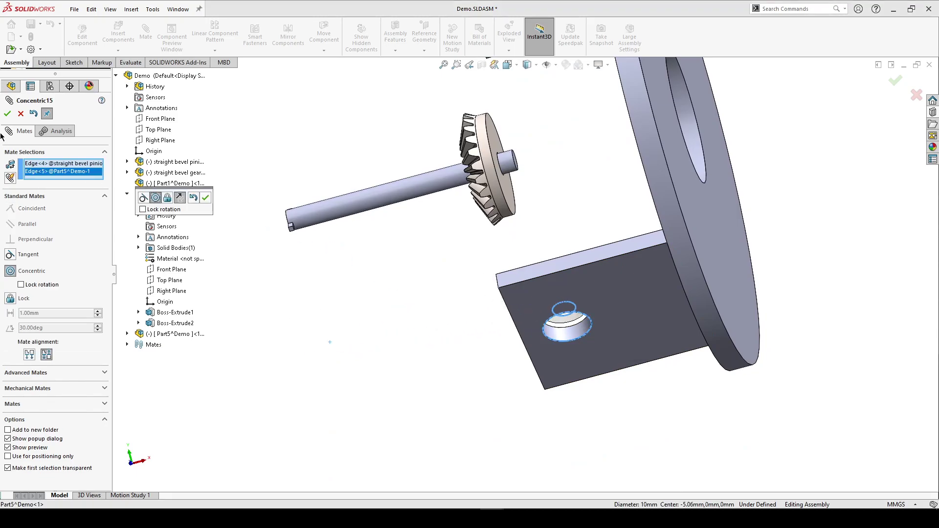
left_click(8, 114)
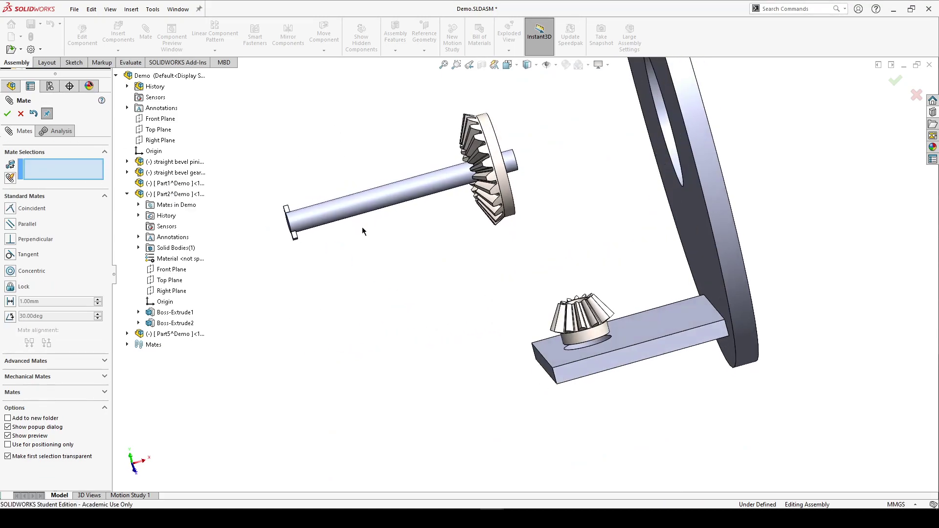
Step: Leave the Mate tool, slide the large bevel gear partway along the shaft, and move the plate closer to the shaft's end
middle_click_drag(453, 208, 547, 255)
scroll(417, 235, "down", 1)
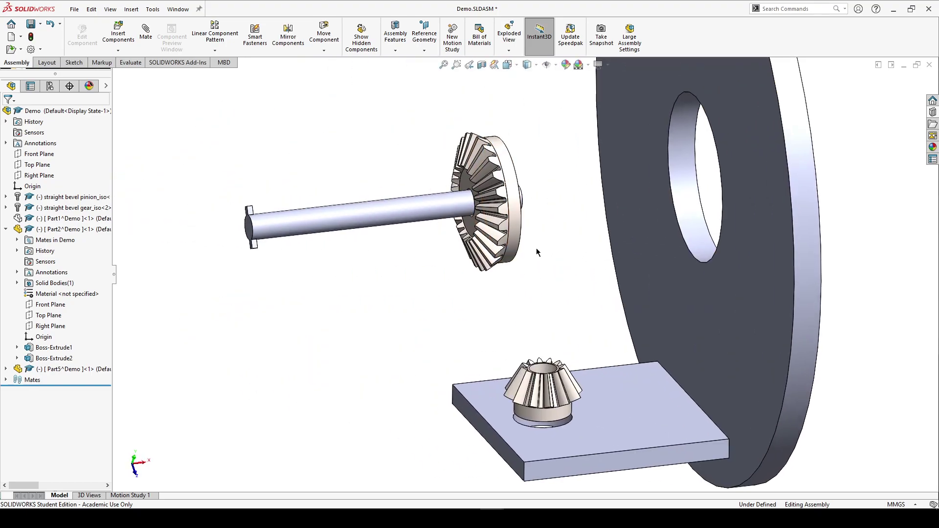
scroll(536, 250, "up", 1)
left_click_drag(514, 198, 453, 200)
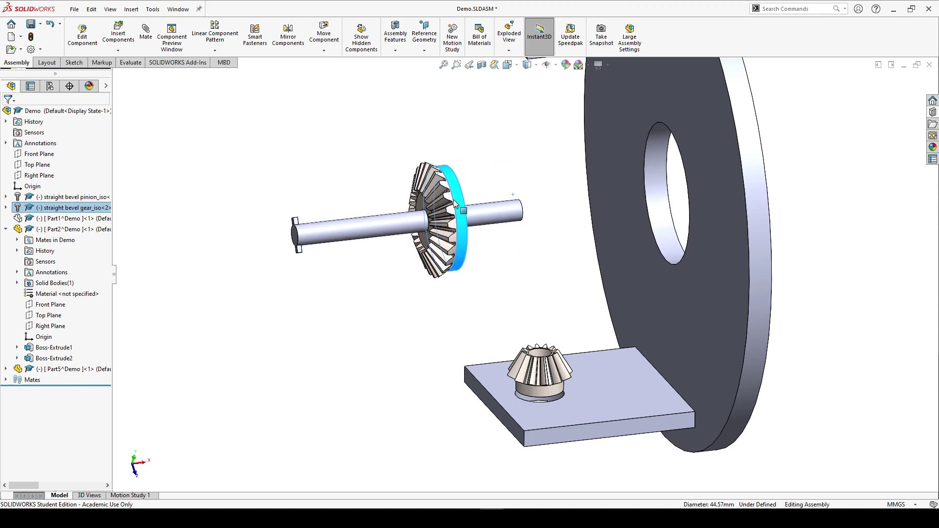
scroll(562, 219, "up", 2)
left_click_drag(691, 219, 603, 222)
middle_click_drag(603, 222, 603, 195)
left_click(375, 335)
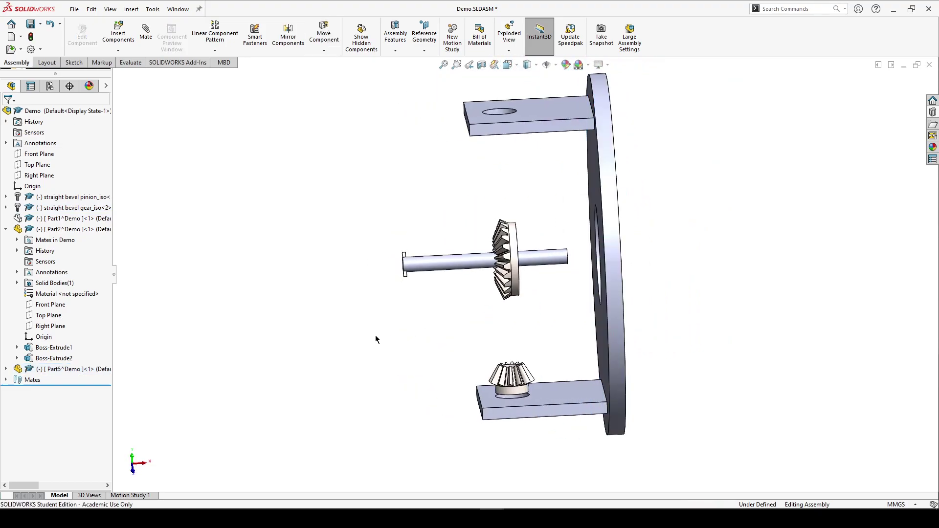
Step: Raise the pinion off the lower bracket toward the shaft and reposition the plate at the shaft's free end
left_click_drag(513, 384, 495, 342)
left_click_drag(618, 317, 571, 254)
key("Escape")
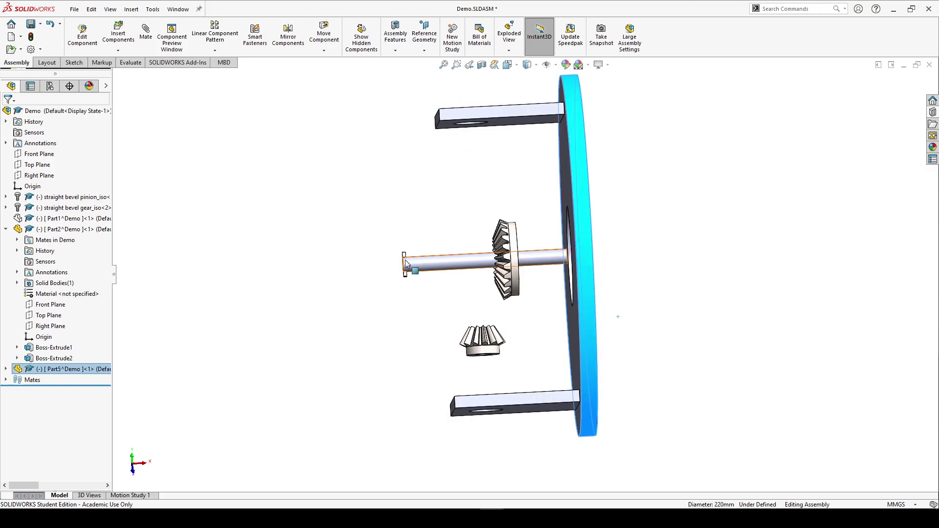
middle_click_drag(324, 234, 343, 217, "ctrl")
left_click(344, 218)
Step: Slide the large bevel gear along the shaft toward its keyed end until it sits above the pinion
scroll(369, 218, "down", 2)
middle_click_drag(433, 204, 373, 209, "ctrl")
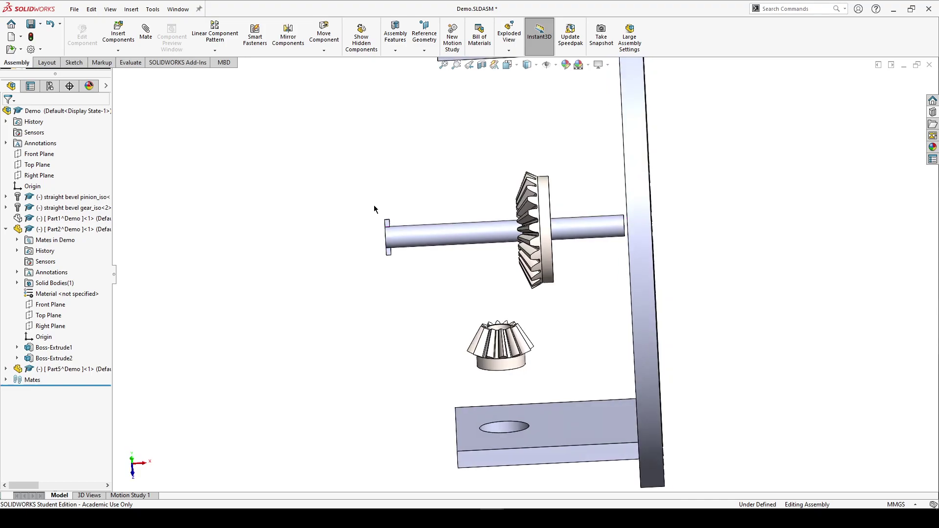
left_click(539, 219)
left_click_drag(539, 219, 493, 220)
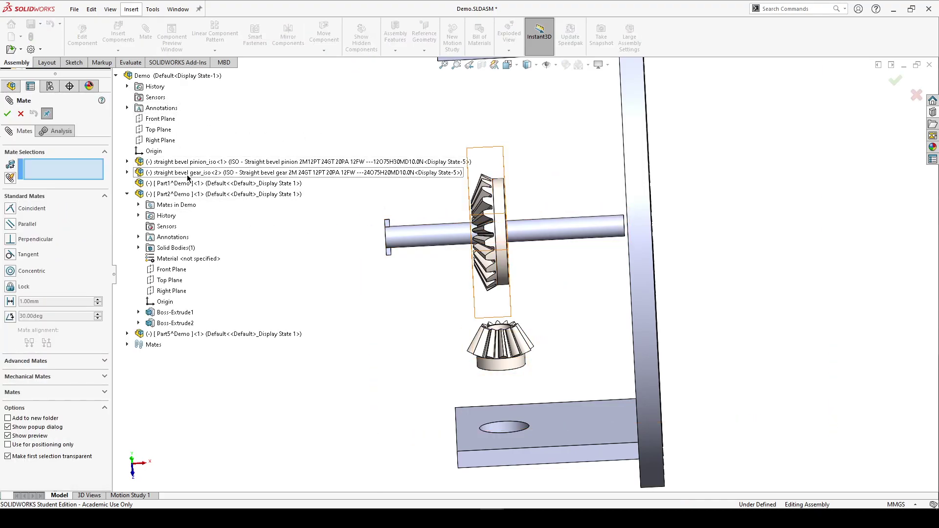
Step: Mate the large bevel gear's Plane3 coincident with the assembly's Right Plane, accept the mate and leave the Mate tool
left_click(127, 172)
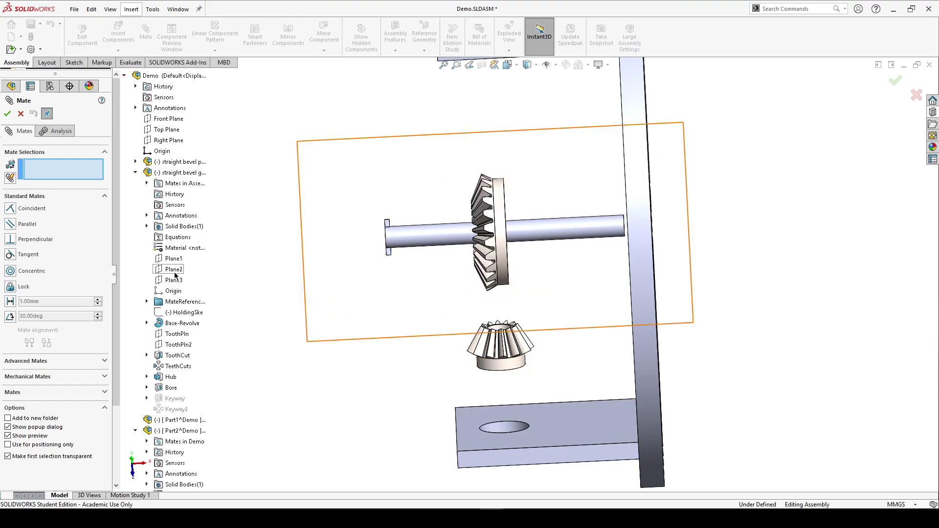
middle_click_drag(402, 236, 394, 240)
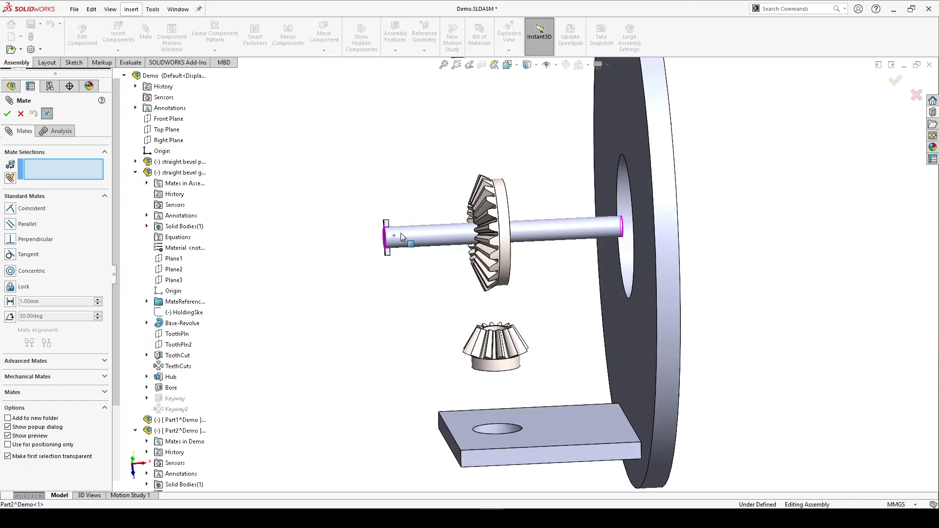
key("z")
key("z")
left_click(175, 279)
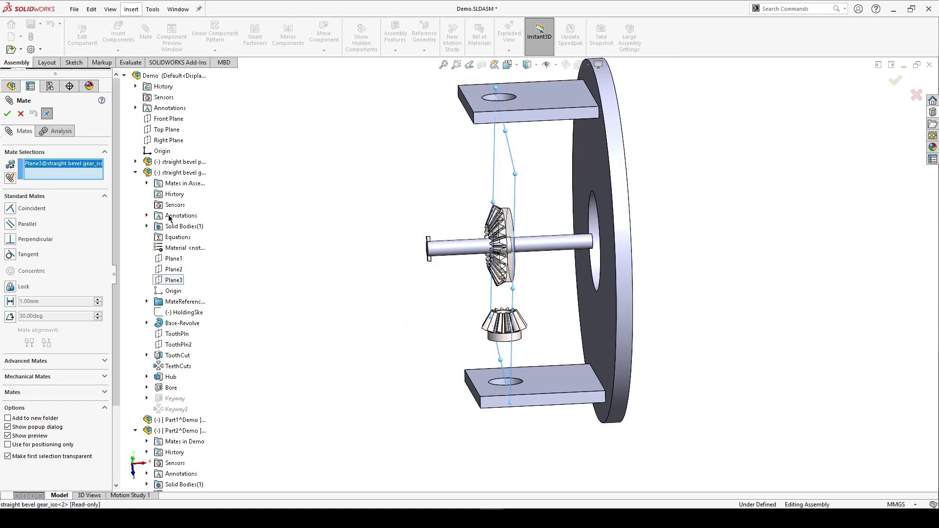
left_click(157, 140)
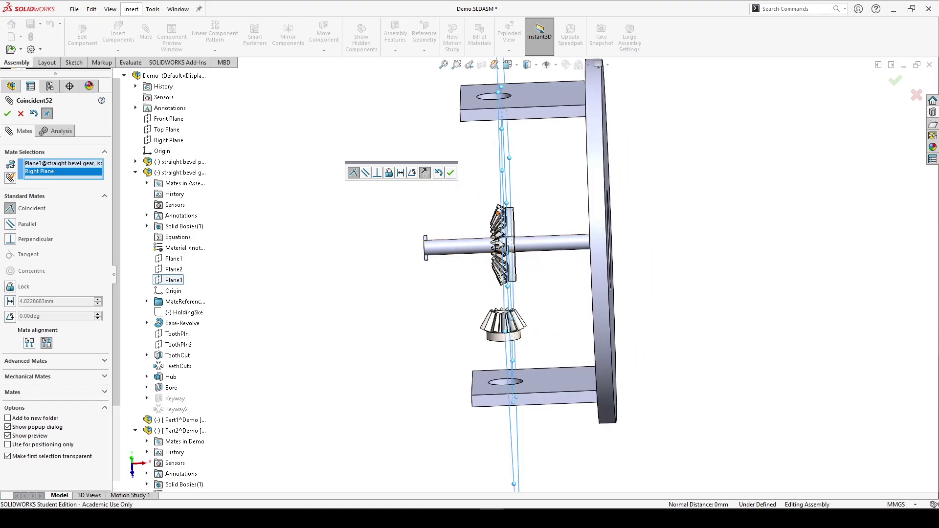
mouse_move(586, 192)
middle_mouse_down()
mouse_move(545, 199)
mouse_move(596, 198)
middle_mouse_up()
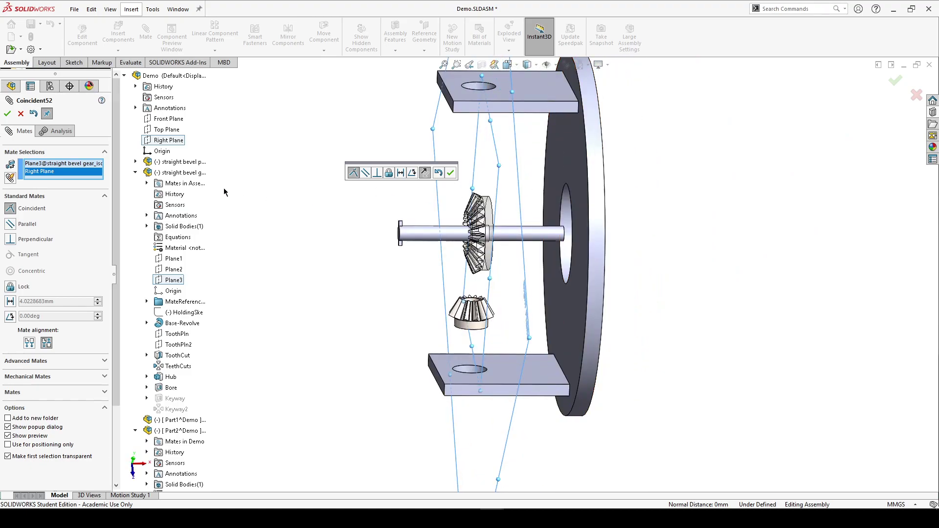
left_click(7, 114)
key("Escape")
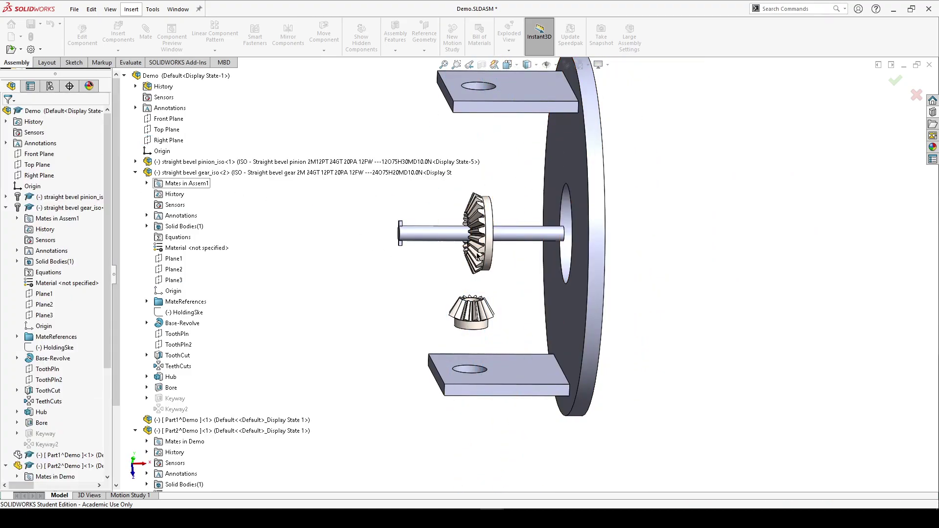
Step: Turn the large bevel gear on the shaft to test its remaining freedom, and clear the selection
middle_click_drag(451, 257, 480, 249)
scroll(467, 234, "down", 3)
left_click_drag(480, 295, 493, 180)
left_click(434, 174)
scroll(435, 175, "up", 2)
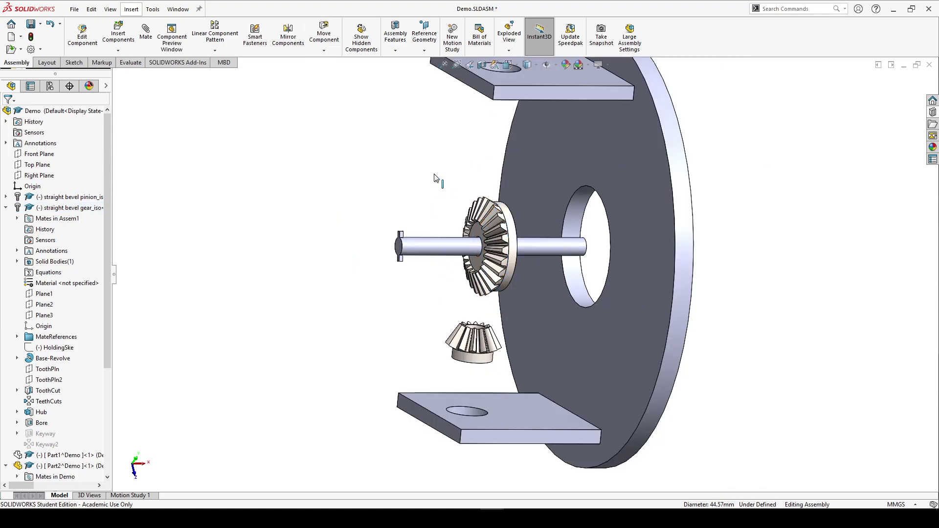
Step: Slide the bracketed plate along the shaft axis, closer to the large bevel gear
mouse_move(301, 220)
middle_mouse_down()
mouse_move(309, 218)
mouse_move(307, 203)
middle_mouse_up()
scroll(404, 300, "down", 2)
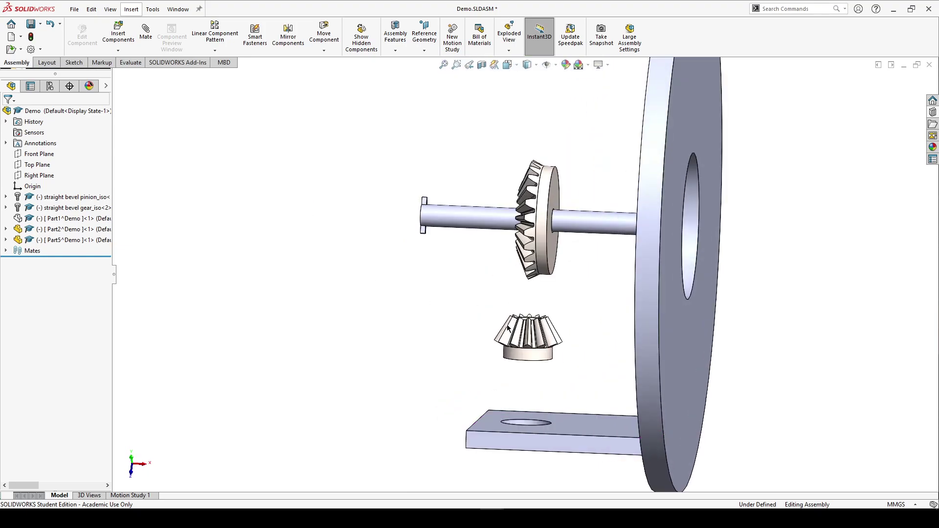
middle_click_drag(541, 346, 604, 368)
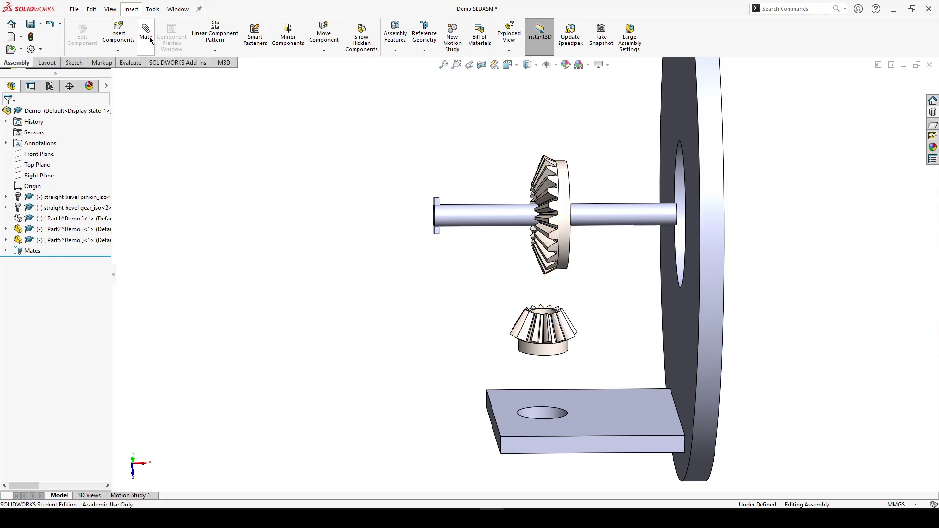
left_click_drag(716, 245, 667, 256)
left_click(172, 37)
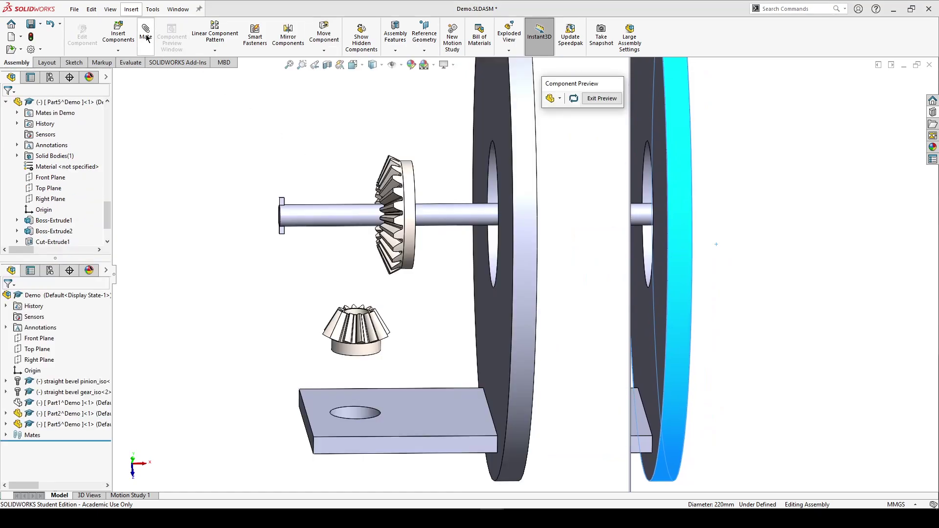
Step: Add a 50 mm distance mate between the assembly's Right Plane and the plate's outer face away from the brackets, and leave the Mate tool
left_click(150, 43)
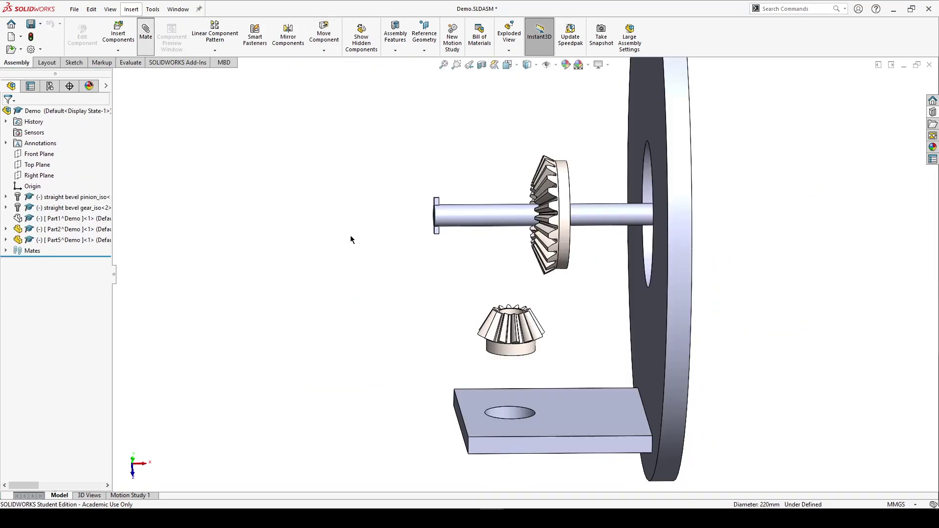
mouse_move(503, 220)
middle_mouse_down()
mouse_move(483, 219)
mouse_move(514, 218)
middle_mouse_up()
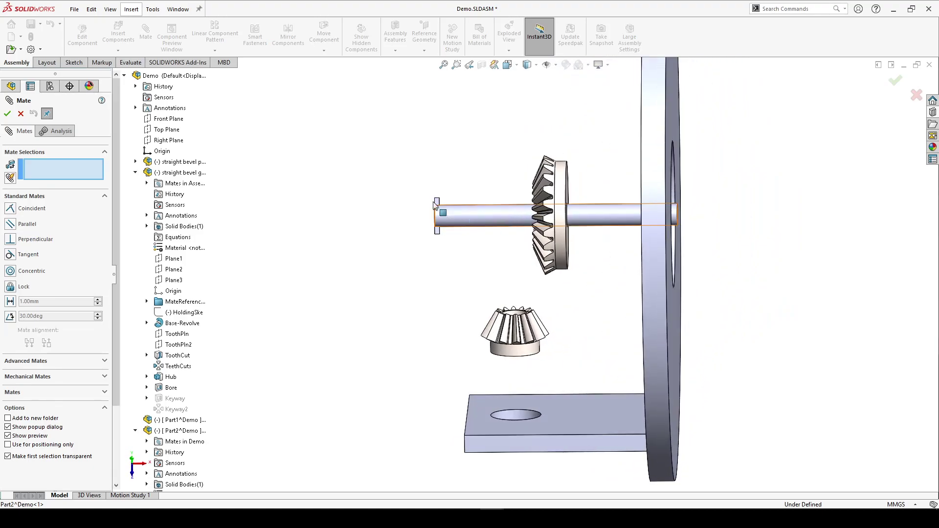
left_click(166, 141)
scroll(537, 249, "up", 2)
middle_click_drag(689, 219, 626, 227)
left_click(571, 170)
middle_click_drag(510, 219, 541, 221)
scroll(510, 249, "down", 1)
middle_click_drag(511, 251, 494, 275)
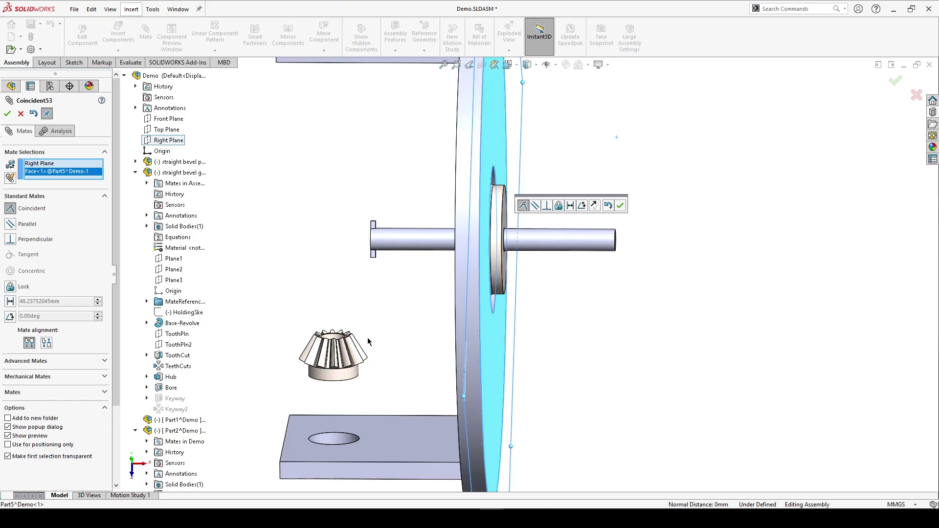
scroll(521, 274, "up", 3)
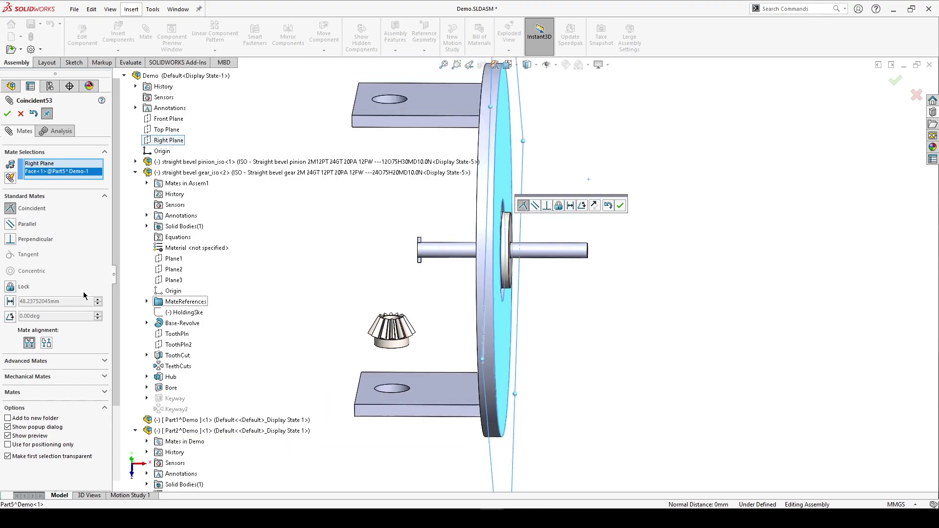
left_click(9, 301)
middle_click_drag(357, 286, 356, 248)
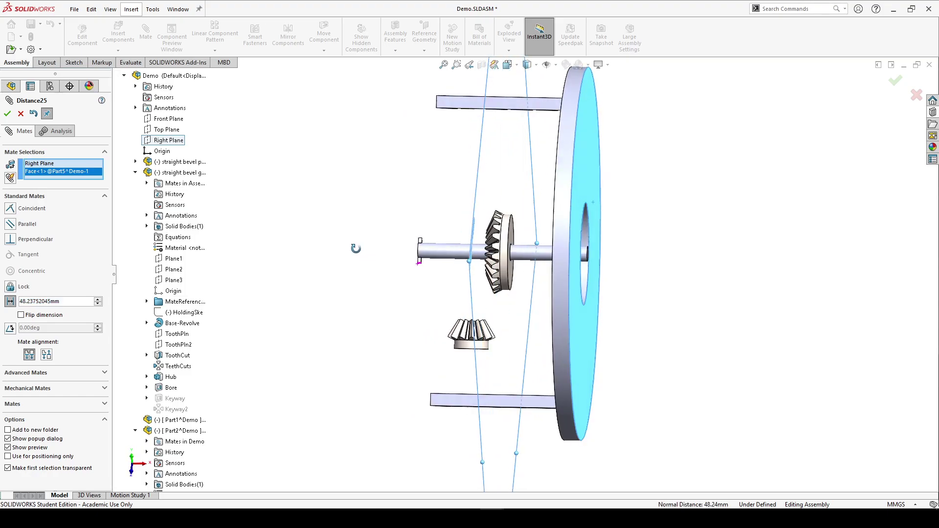
double_click(68, 300)
type("50")
key("Return")
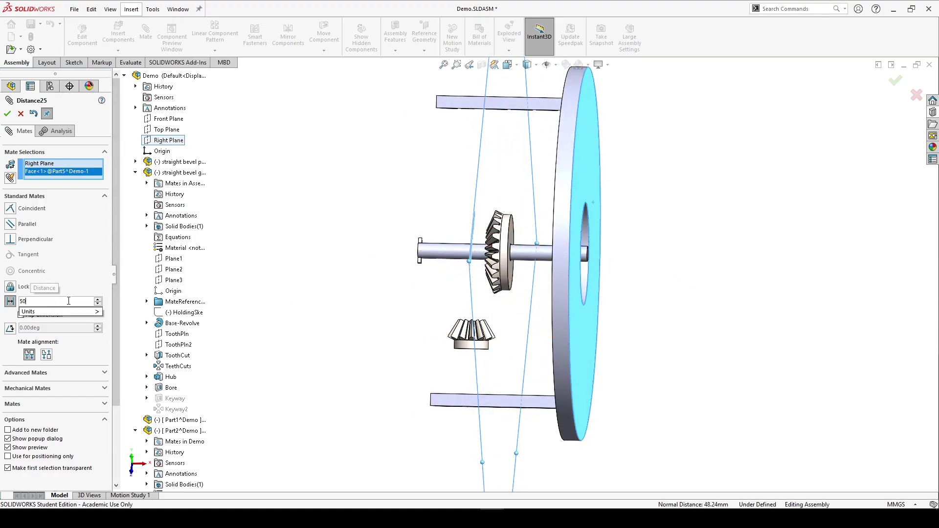
middle_click_drag(379, 332, 428, 338)
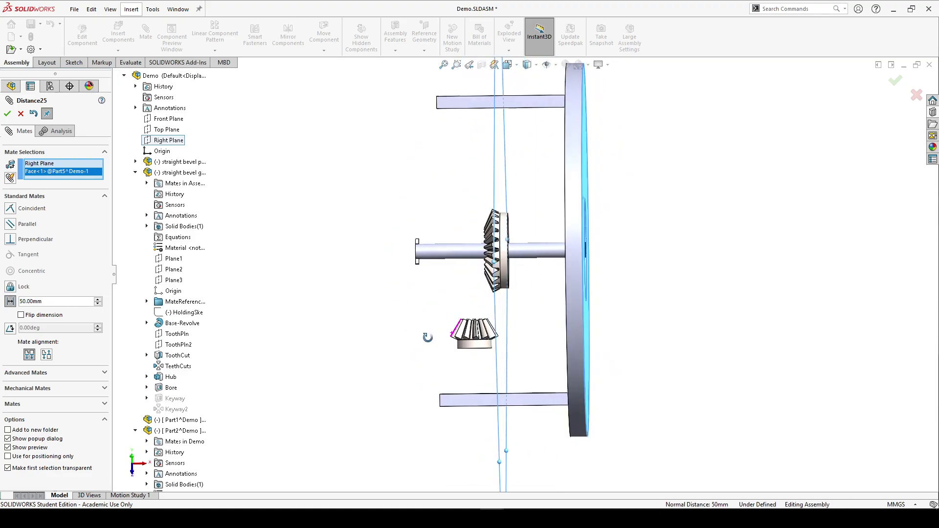
left_click(8, 114)
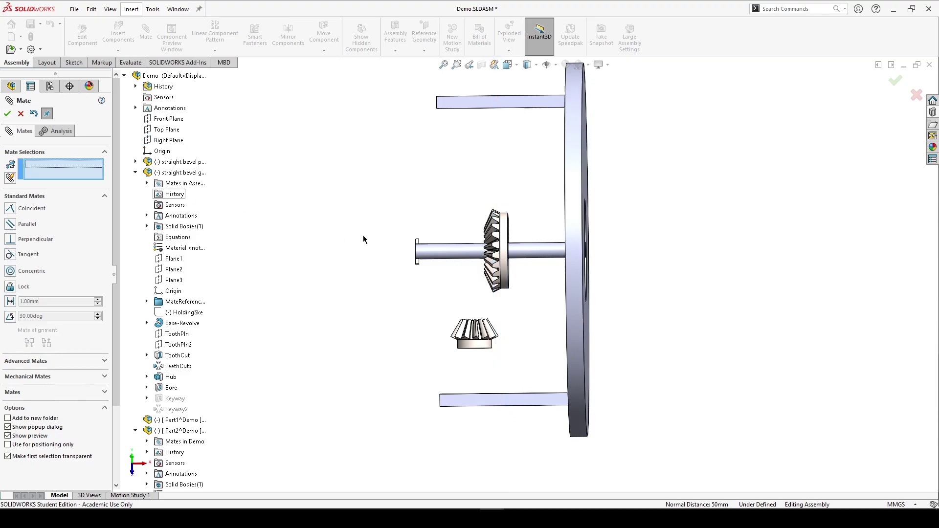
key("Escape")
middle_click_drag(377, 234, 395, 239)
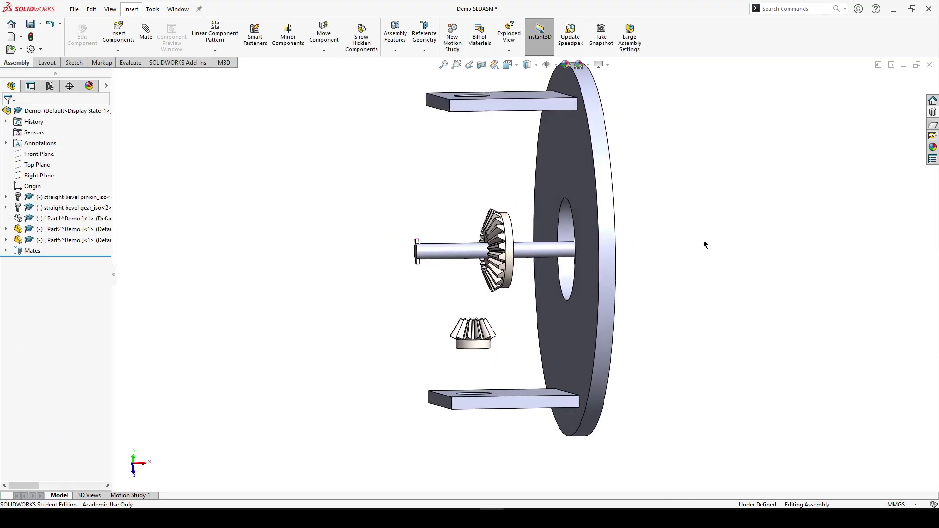
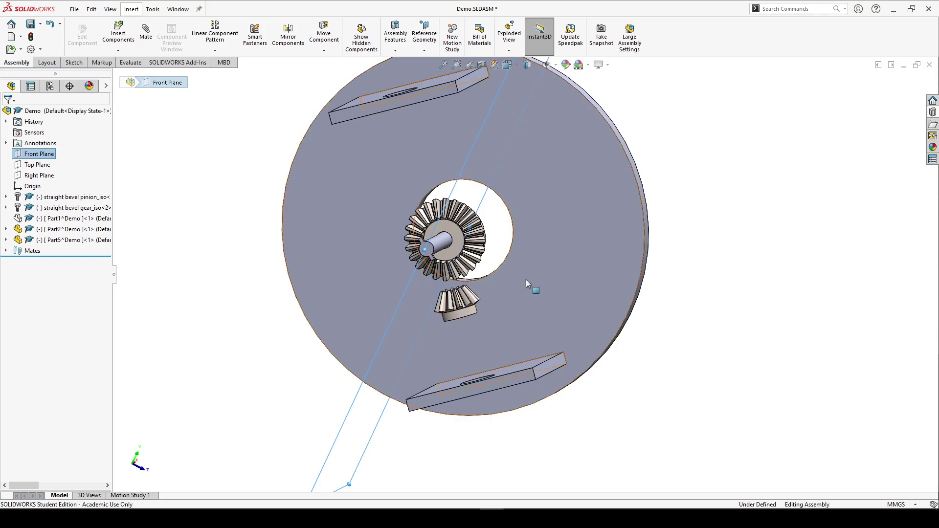
Step: Start a 40 mm distance mate between the lower bracket's upper face and the bevel pinion's hub end face
middle_click_drag(725, 131, 575, 259)
left_click(575, 268)
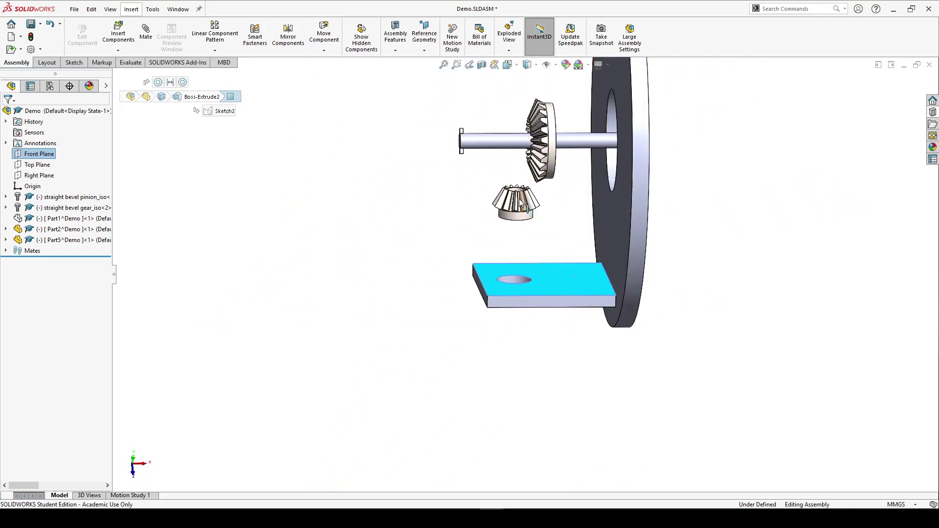
middle_click_drag(588, 144, 508, 139, "ctrl")
left_click(386, 139)
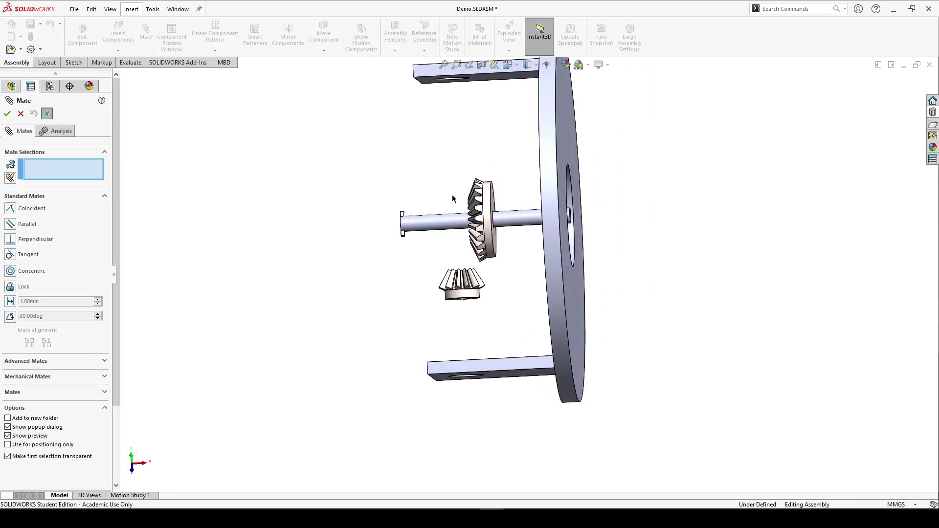
middle_click_drag(488, 302, 547, 386)
left_click(493, 288)
middle_click_drag(485, 354, 475, 241)
scroll(464, 263, "down", 5)
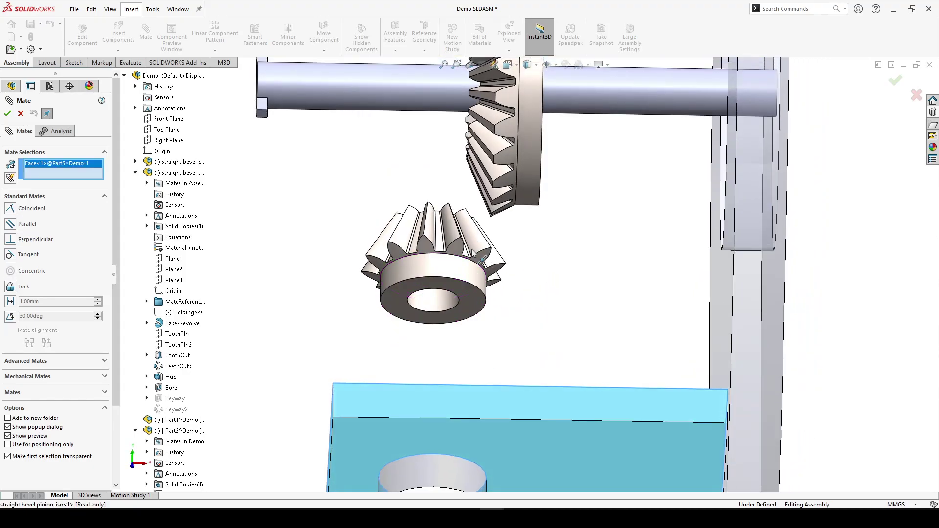
left_click(467, 304)
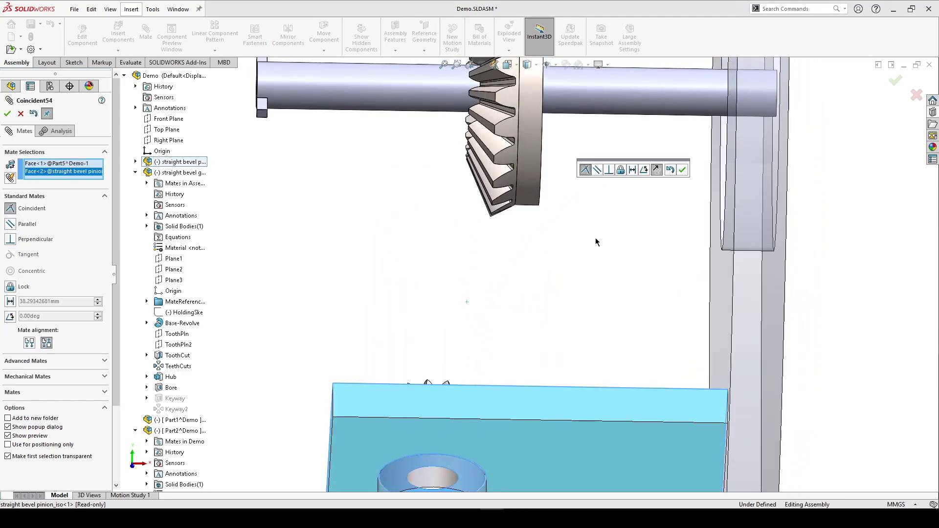
key("f")
left_click(10, 301)
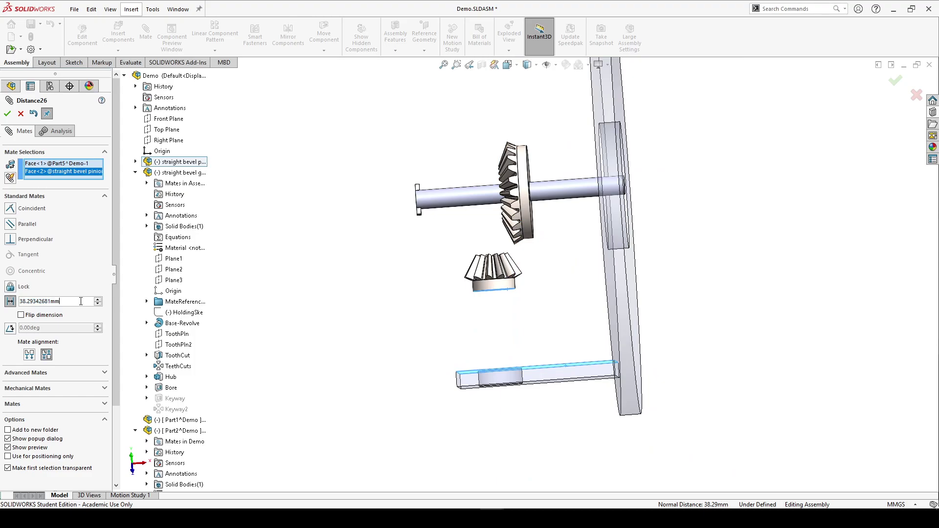
type("40")
key("Return")
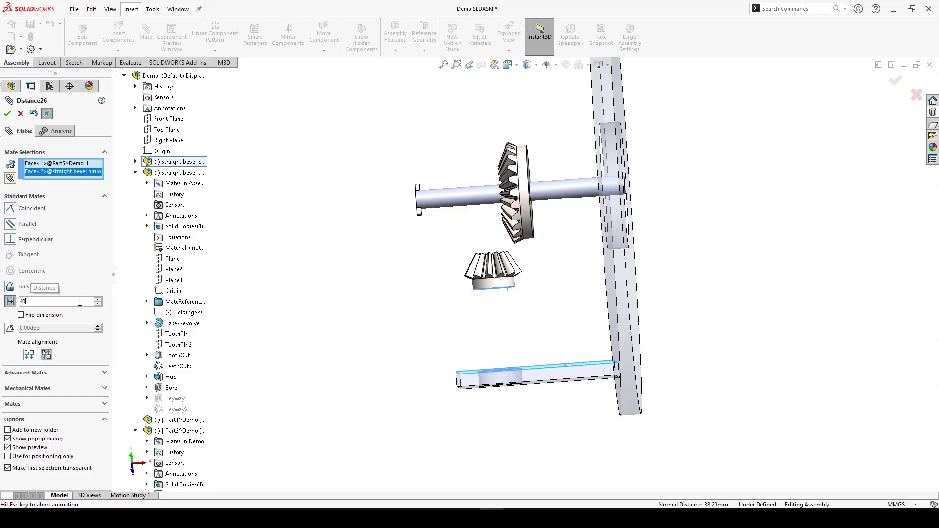
Step: Raise the pinion-to-bracket distance through 50 and 52 mm to 54 mm, accept the mate and leave the Mate tool
type("50")
key("Return")
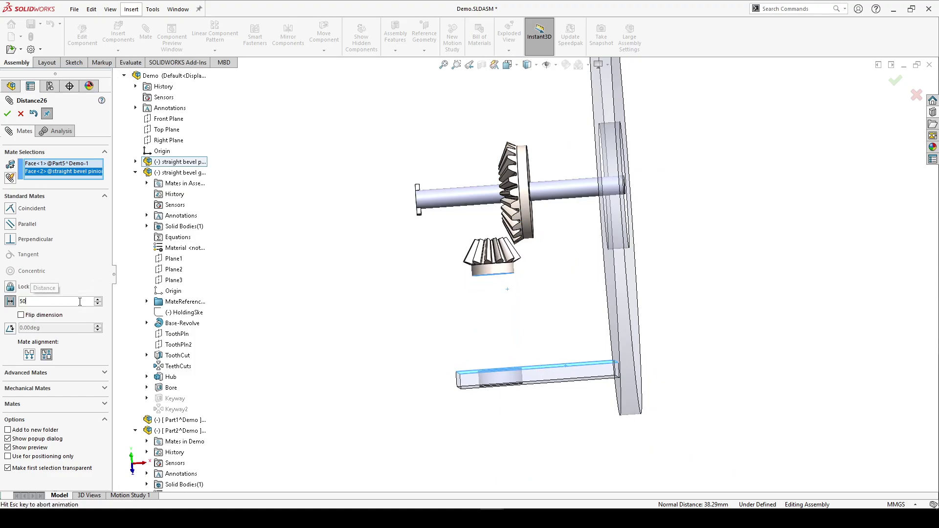
type("52")
key("Return")
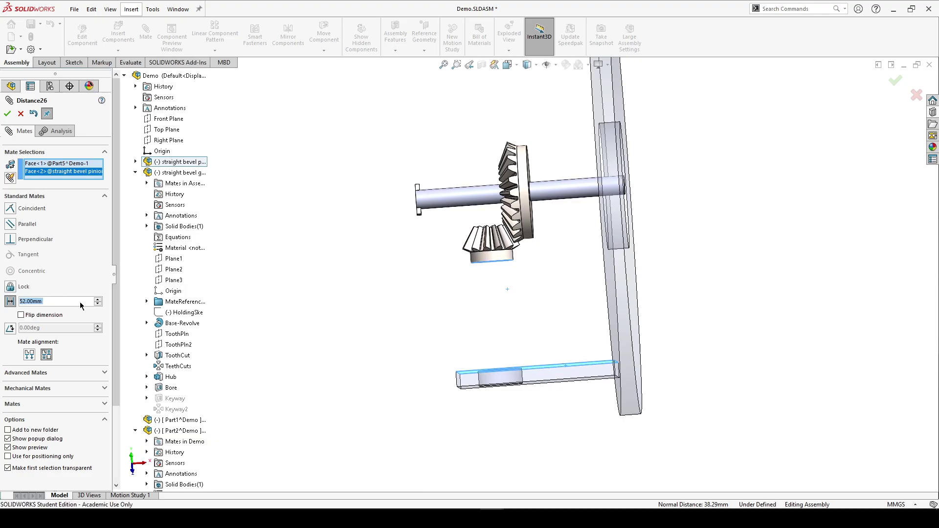
type("54")
key("Return")
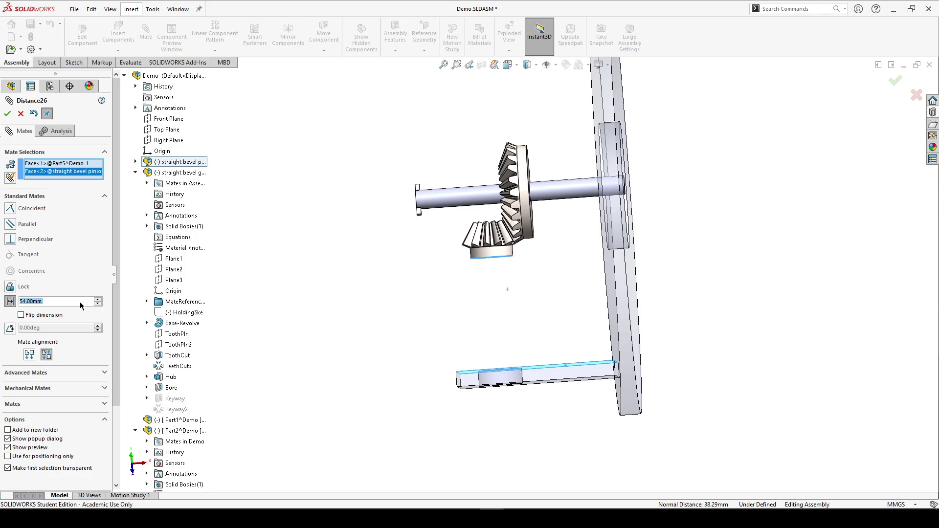
middle_click_drag(751, 308, 728, 235)
left_click(7, 114)
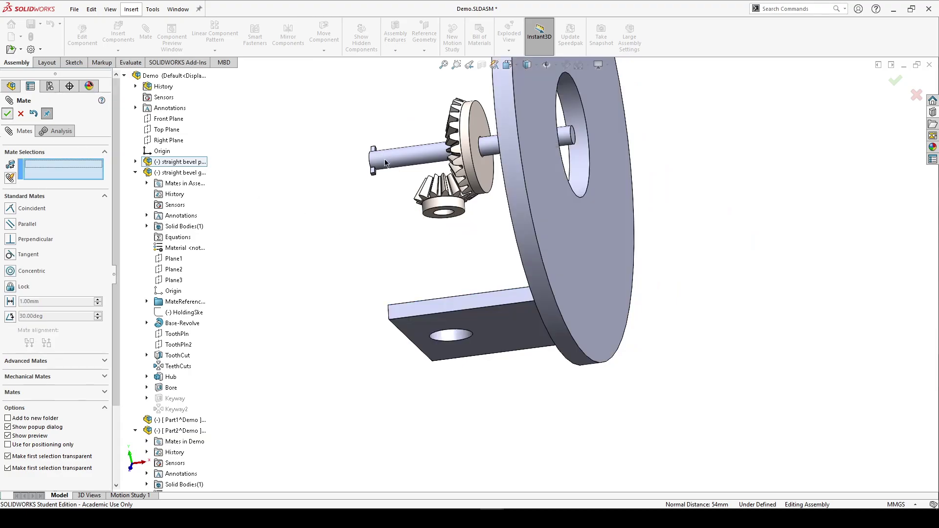
key("Escape")
Step: Swing the bracketed plate about the shaft axis in both directions to test how the mated parts move
middle_click_drag(352, 151, 324, 225)
left_click(568, 193)
left_click_drag(567, 193, 571, 154)
scroll(572, 155, "up", 2)
middle_click_drag(614, 174, 624, 204, "ctrl")
left_click(644, 234)
left_click(557, 250)
left_click_drag(556, 250, 531, 334)
mouse_move(563, 266)
left_mouse_down()
mouse_move(555, 346)
mouse_move(562, 259)
left_mouse_up()
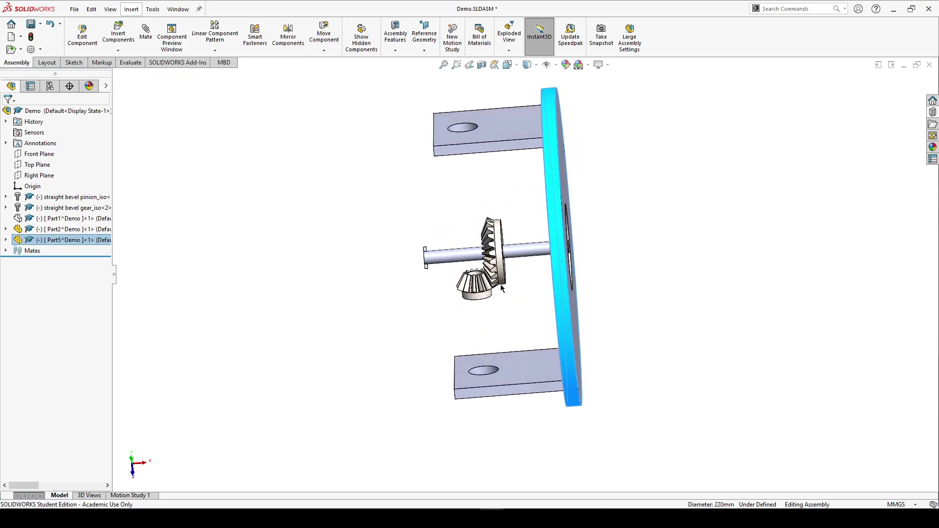
Step: Turn the bevel pinion and the large bevel gear individually, clear the selection and inspect how their teeth mesh
scroll(508, 289, "down", 8)
scroll(556, 288, "down", 5)
left_click(439, 337)
left_click_drag(420, 333, 398, 345)
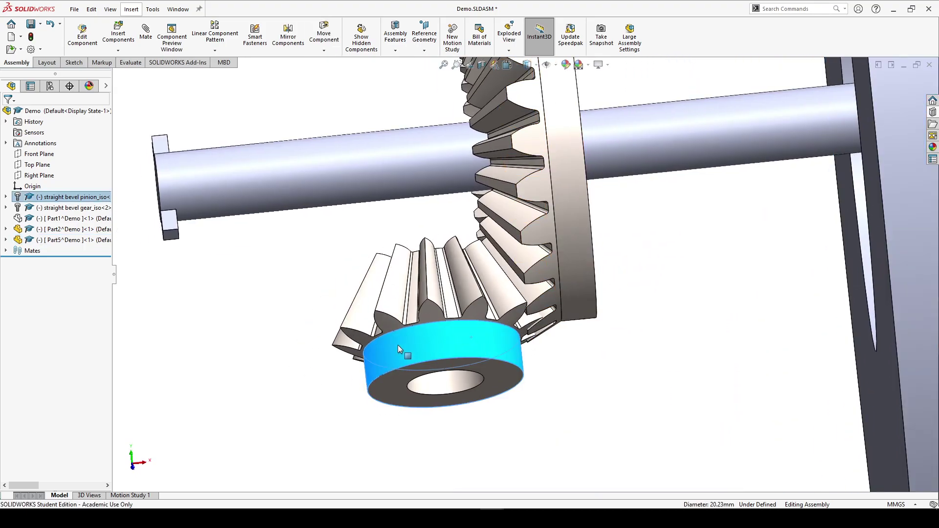
left_click(568, 205)
left_click_drag(568, 206, 587, 284)
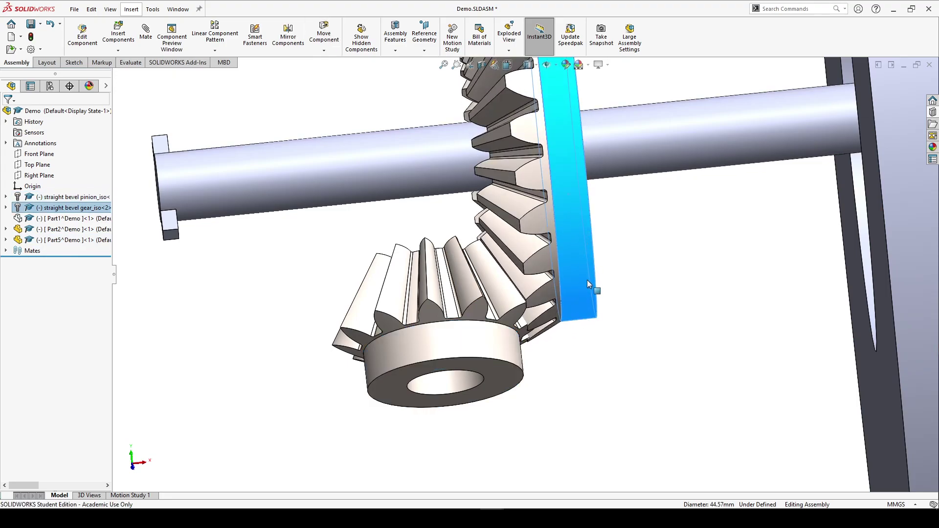
left_click(288, 248)
middle_click_drag(288, 248, 434, 269)
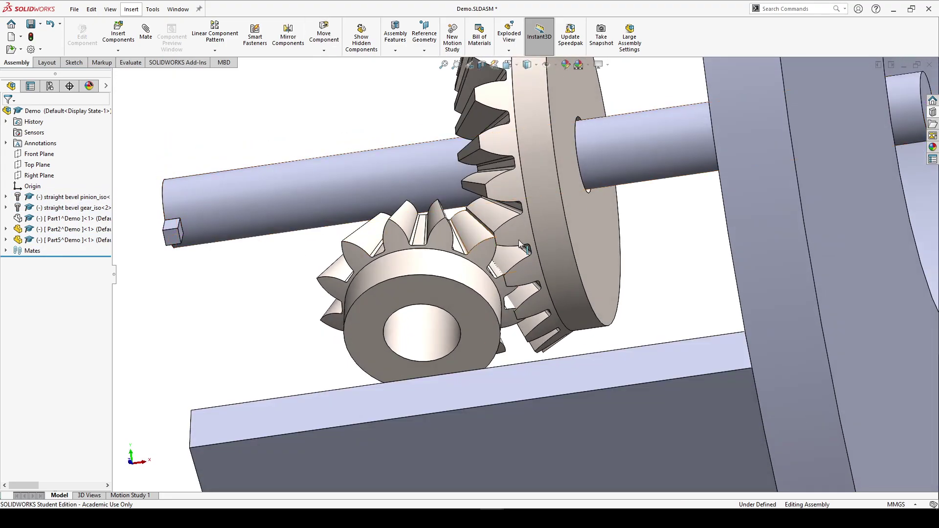
scroll(522, 274, "up", 4)
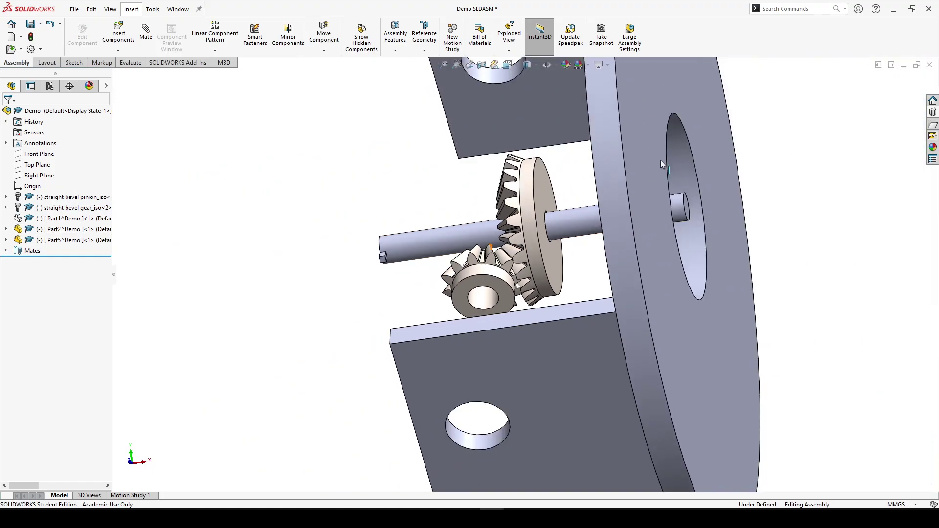
Step: Hide the bracketed plate and bring the meshing area of the two bevel gears into close view
left_click(648, 157)
right_click(68, 240)
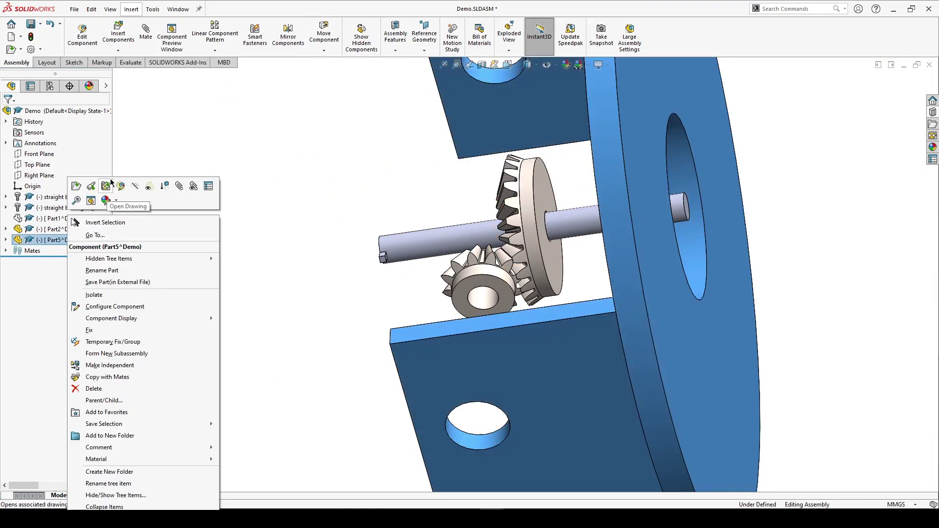
left_click(135, 186)
left_click(586, 260)
middle_click_drag(586, 260, 526, 172)
scroll(542, 233, "down", 4)
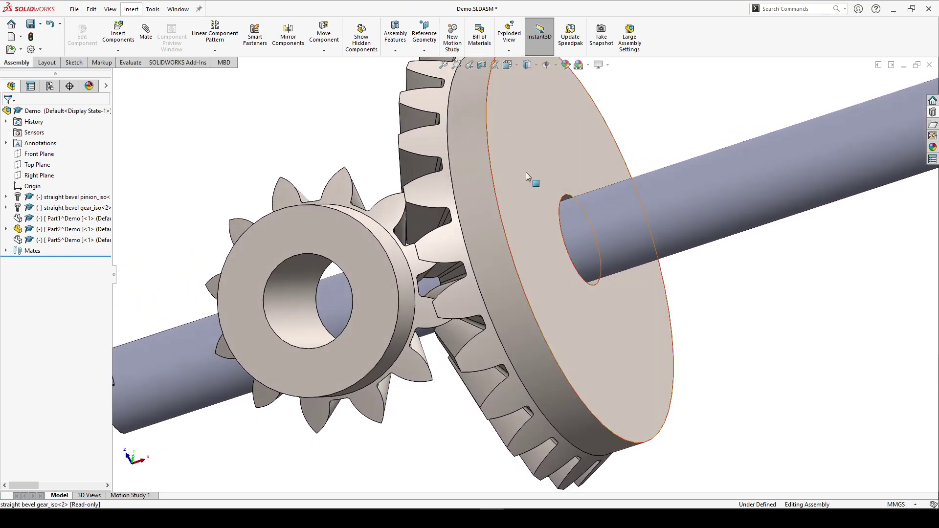
Step: Turn the bevel pinion slightly so its teeth fit between the large bevel gear's teeth, and clear the selection
left_click(416, 289)
left_click_drag(423, 317, 422, 325)
left_click_drag(453, 289, 434, 267)
middle_click_drag(583, 217, 531, 277)
key("Escape")
Step: Start a mechanical gear mate between the large bevel gear's outer cylindrical rim and the pinion's cylindrical hub face
left_click(142, 32)
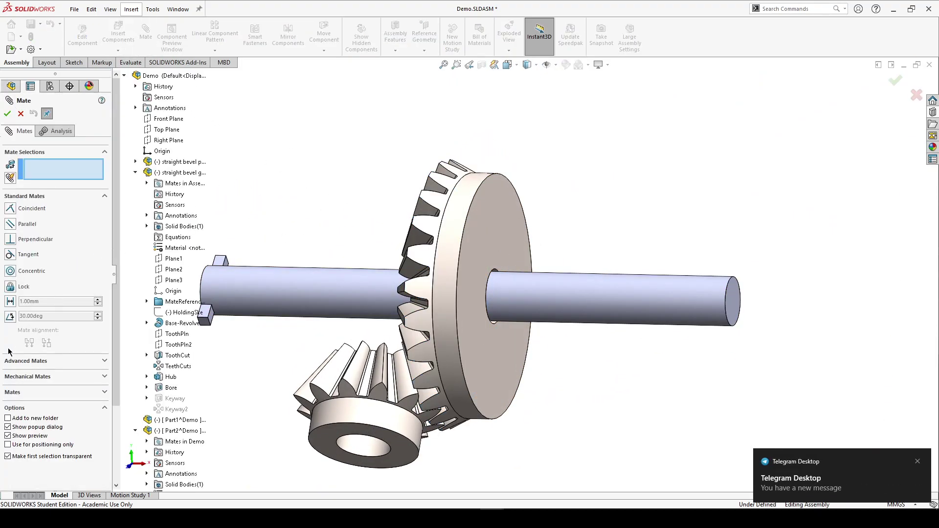
left_click(30, 362)
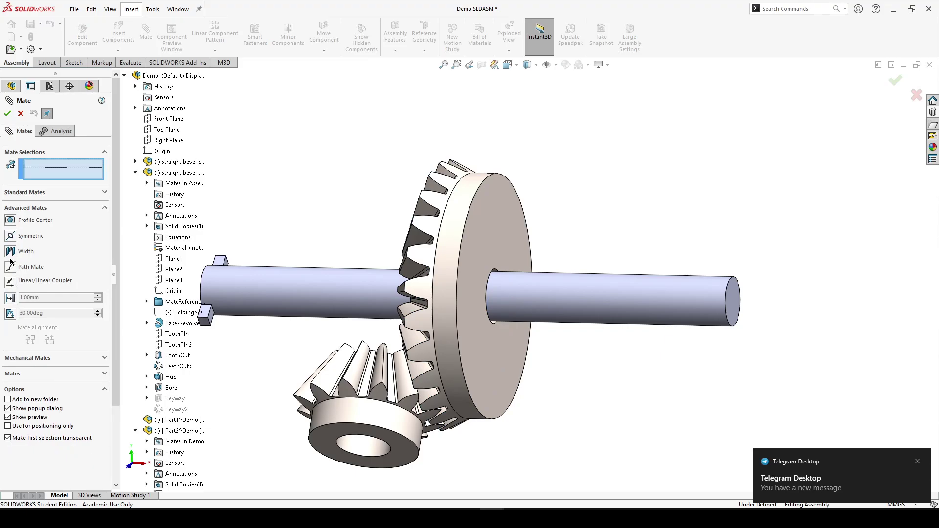
left_click(32, 357)
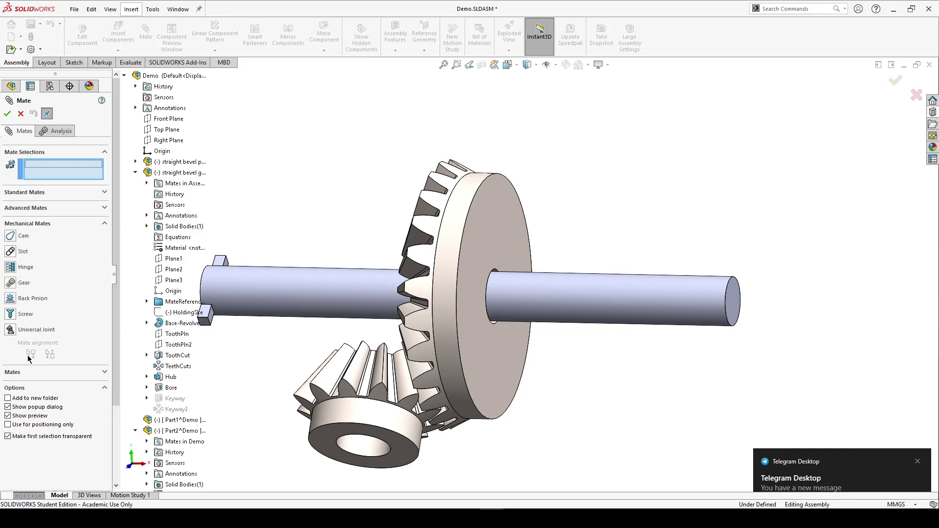
left_click(10, 283)
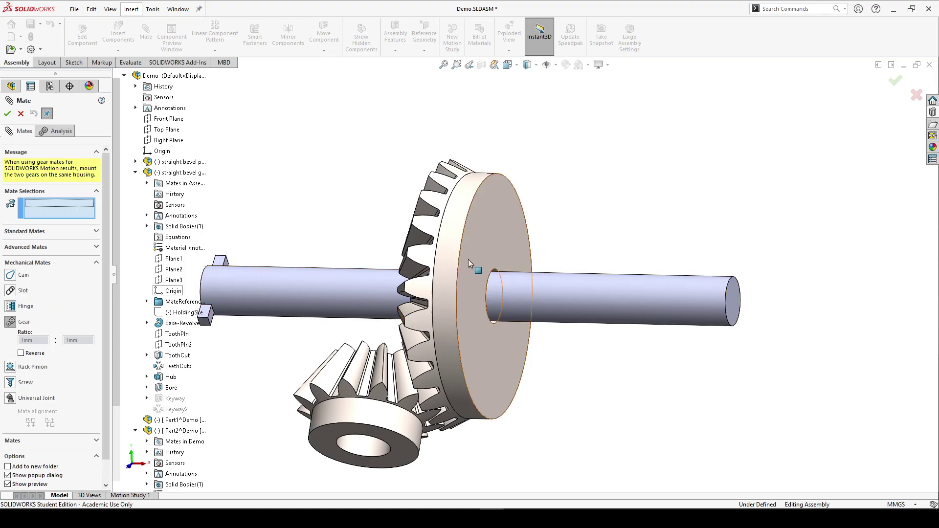
middle_click_drag(456, 235, 448, 234)
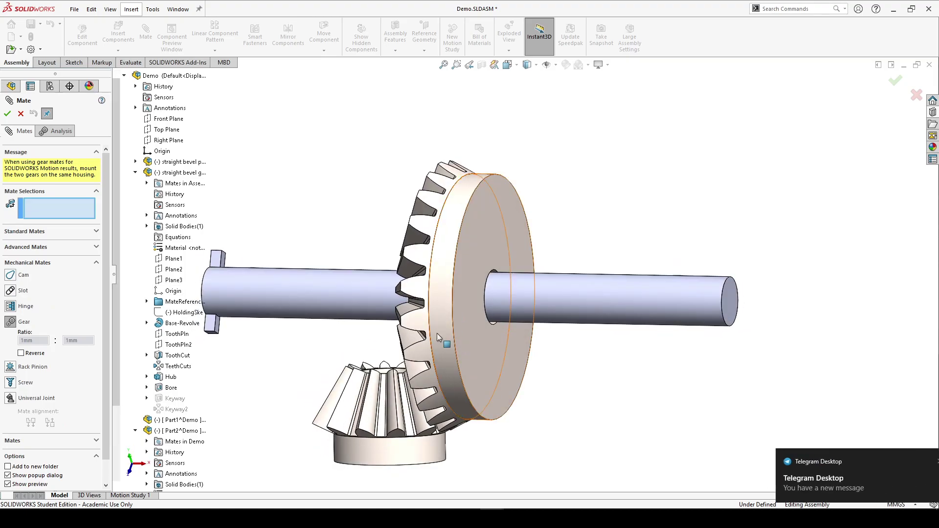
middle_click_drag(438, 347, 472, 336, "ctrl")
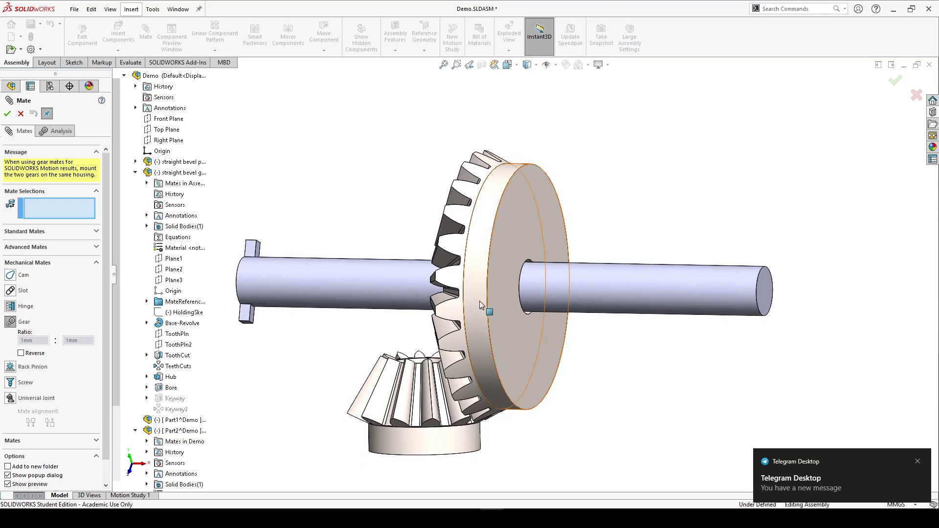
left_click(478, 310)
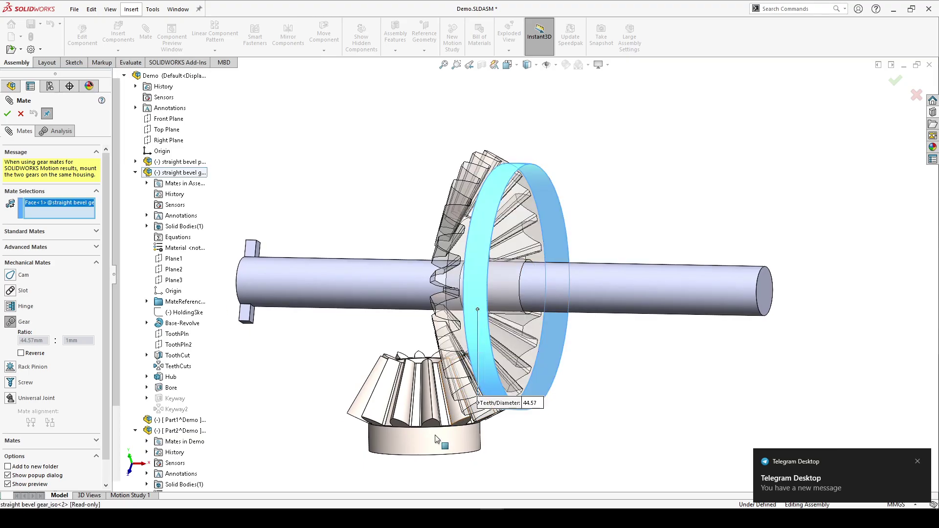
left_click(424, 441)
Step: Set the gear mate ratio to 24 mm : 12 mm without reversing it, accept the mate and leave the Mate tool
middle_click_drag(509, 274, 647, 329)
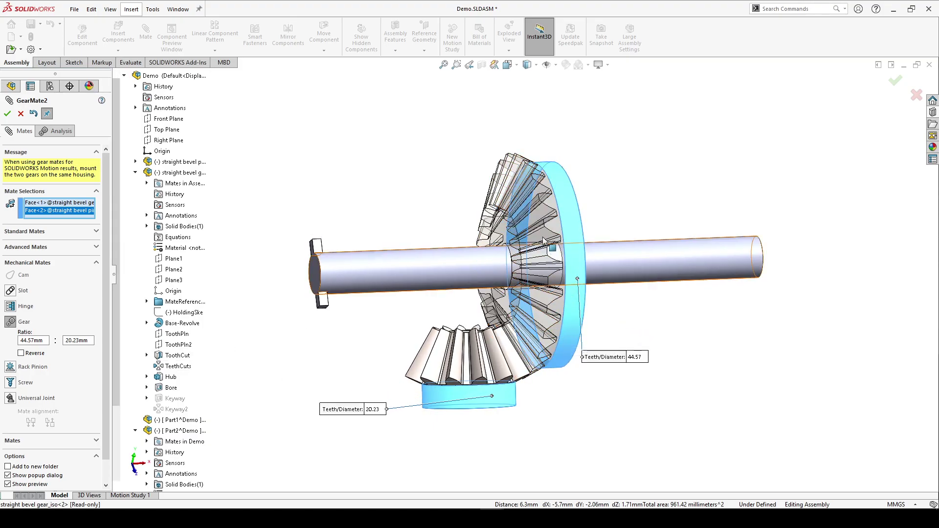
middle_click_drag(602, 267, 628, 267)
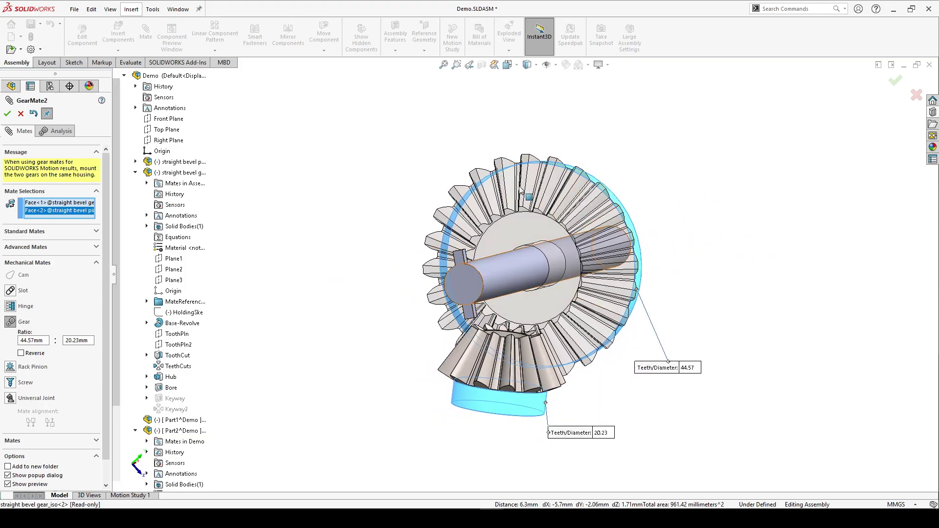
middle_click_drag(743, 166, 688, 159)
scroll(558, 306, "down", 2)
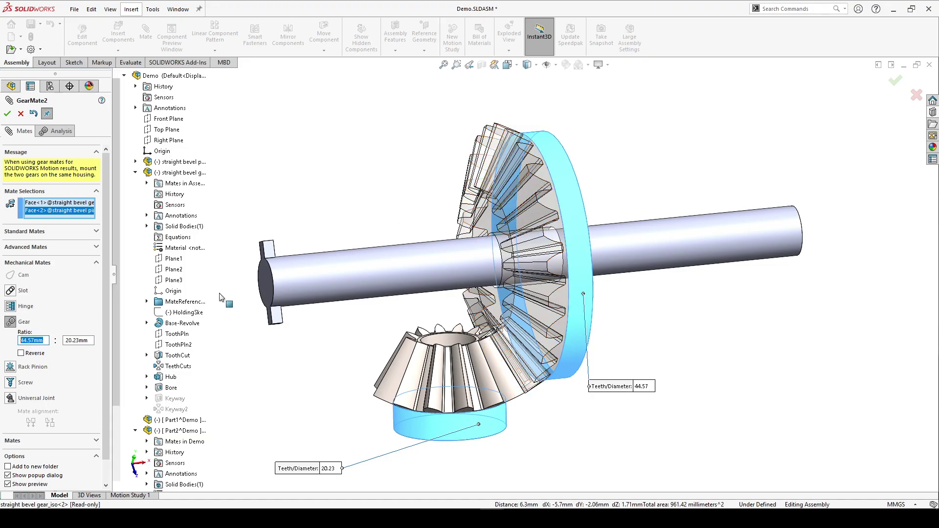
key("Return")
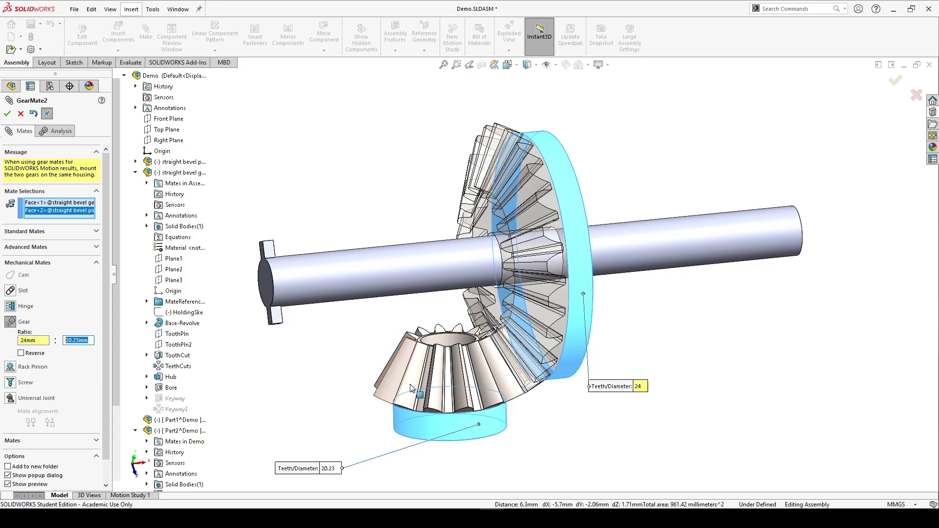
type("12")
key("Return")
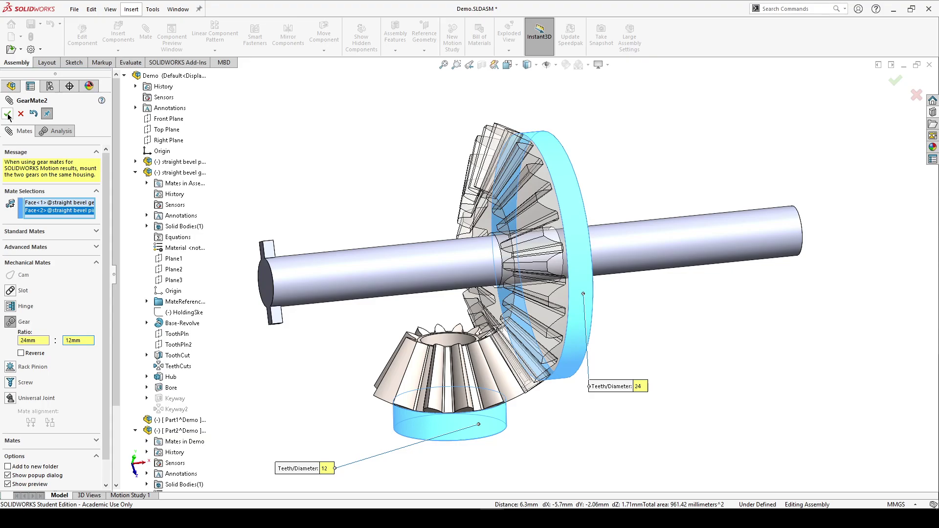
middle_click_drag(716, 182, 584, 198)
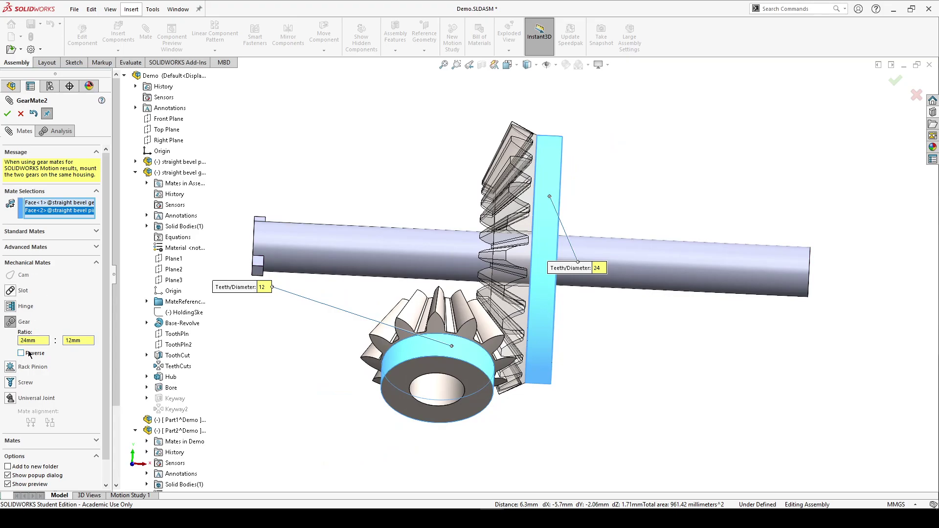
left_click(7, 113)
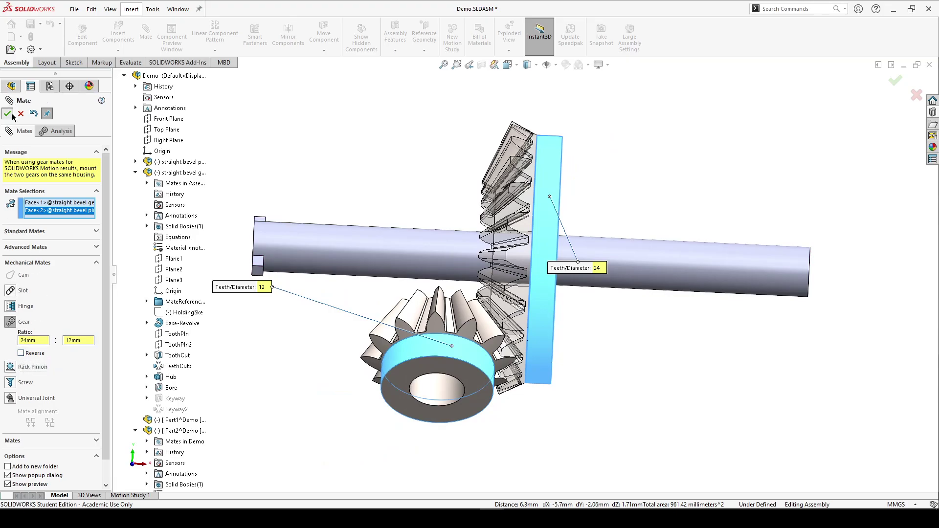
key("Escape")
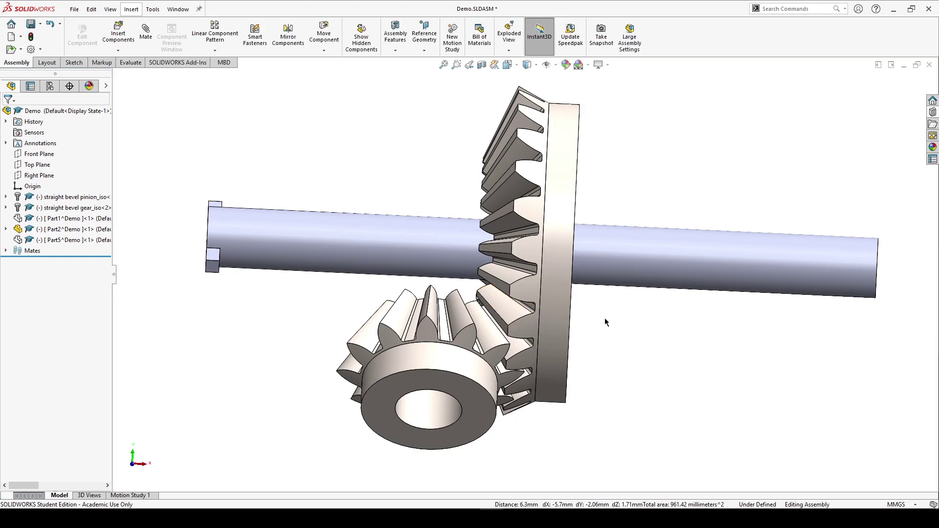
Step: Turn the large bevel gear and the pinion in both directions to test how the gear mate drives them
left_click_drag(556, 277, 551, 183)
middle_click_drag(659, 177, 653, 107)
left_click_drag(441, 292, 430, 342)
left_click_drag(517, 300, 541, 187)
middle_click_drag(339, 124, 235, 215)
Step: Open the gear mate's definition to review its ratio and Reverse option, and leave it unchanged
left_click(5, 251)
right_click(53, 347)
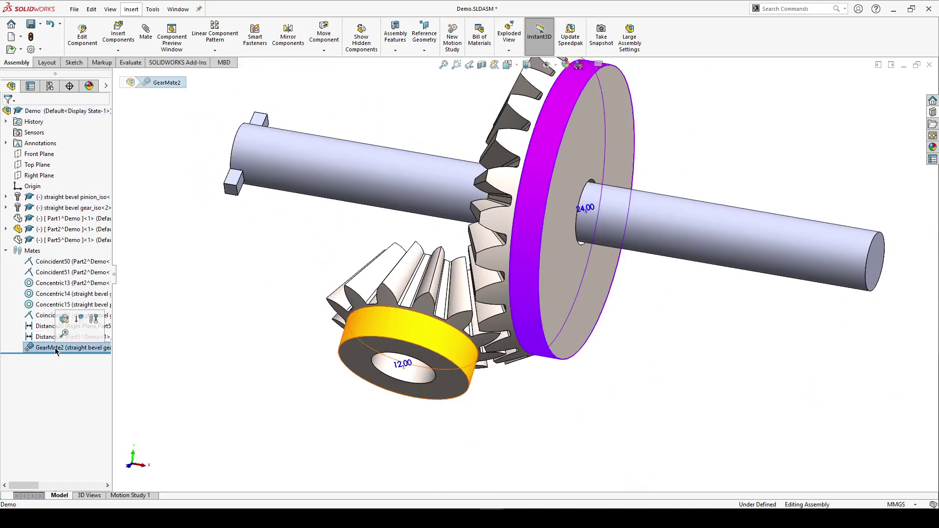
key("Escape")
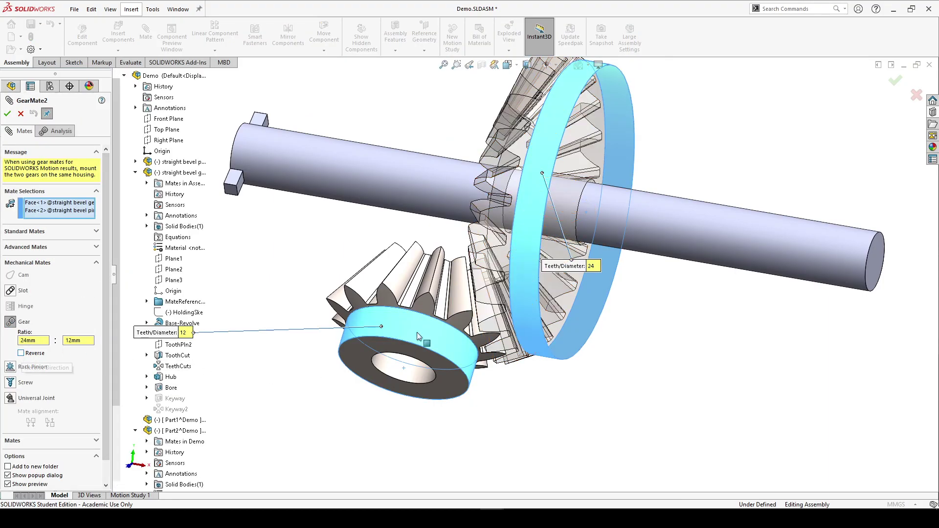
left_click(21, 113)
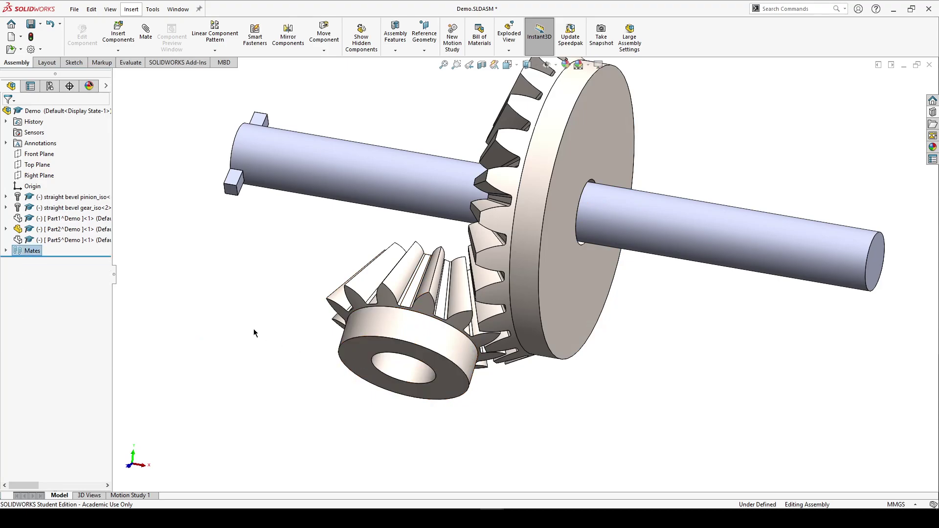
middle_click_drag(254, 333, 272, 240)
scroll(357, 221, "up", 4)
middle_click_drag(430, 206, 459, 292)
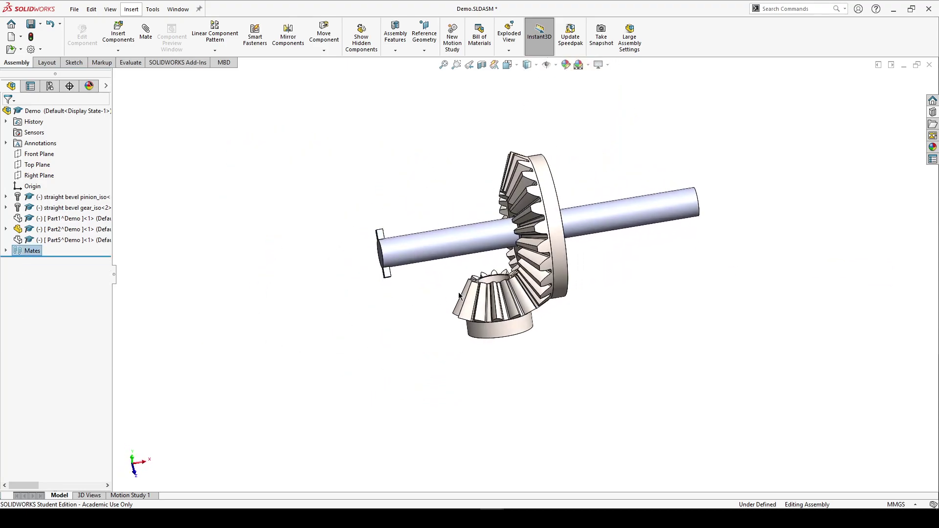
scroll(147, 87, "up", 2)
right_click(49, 219)
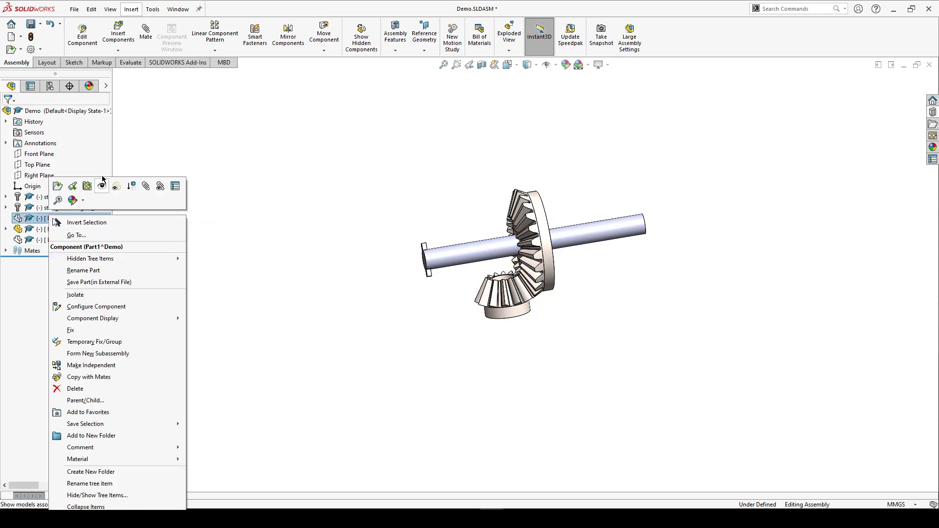
left_click(101, 186)
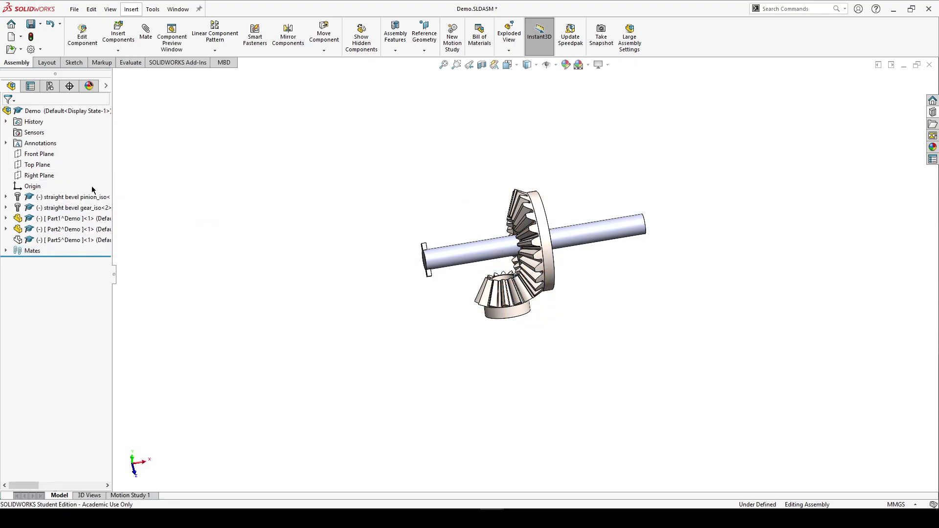
right_click(54, 218)
left_click(118, 188)
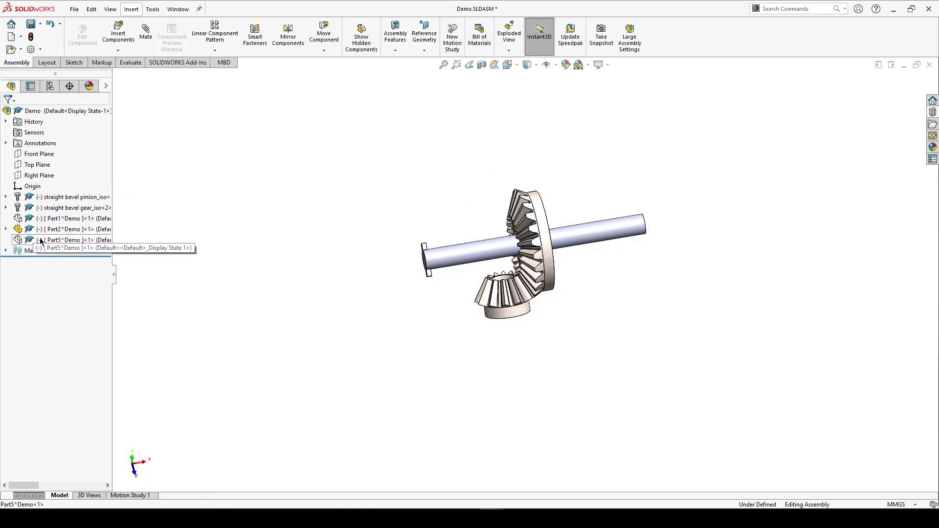
Step: Show the hidden bracketed plate, Part5, around the shaft and bevel gears again
right_click(41, 240)
left_click(91, 186)
scroll(356, 299, "up", 2)
left_click(406, 309)
mouse_move(407, 310)
middle_mouse_down()
mouse_move(395, 325)
mouse_move(378, 266)
mouse_move(419, 292)
mouse_move(398, 312)
mouse_move(406, 315)
middle_mouse_up()
Step: Move the mated components around the shaft axis to test the assembly's motion with the bracketed plate shown
left_click_drag(616, 298, 596, 127)
mouse_move(573, 307)
left_mouse_down()
mouse_move(542, 124)
mouse_move(575, 263)
mouse_move(576, 323)
left_mouse_up()
middle_click_drag(576, 322, 683, 244)
middle_click_drag(563, 291, 619, 307)
left_click_drag(687, 253, 695, 339)
Step: Inspect the whole assembly face-on, rotate the bracketed plate about the shaft to check its motion, and clear the selection
scroll(678, 296, "up", 5)
middle_click_drag(698, 205, 486, 308, "ctrl")
scroll(519, 298, "down", 3)
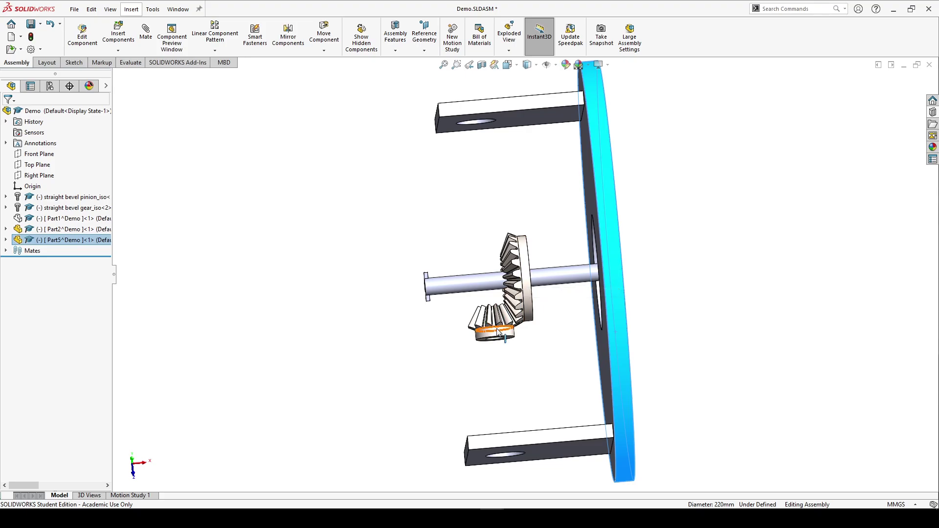
middle_click_drag(395, 296, 493, 268)
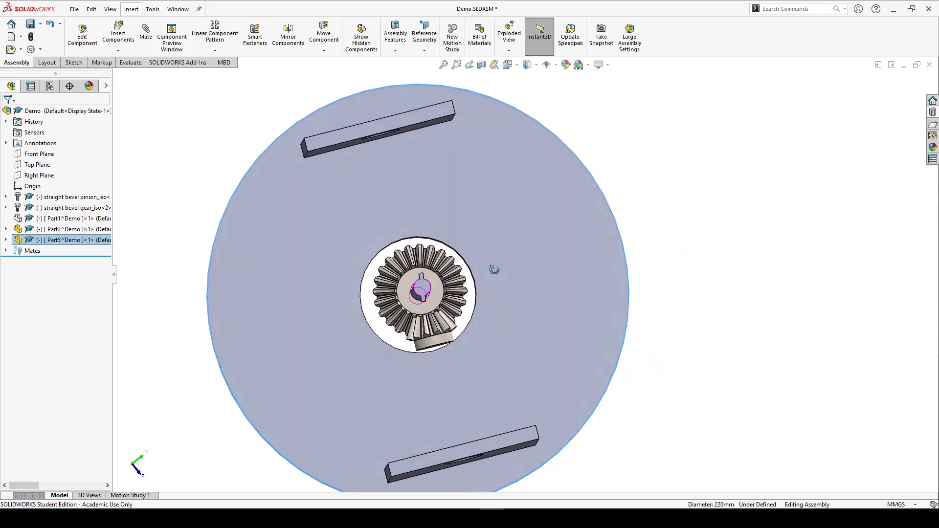
left_click_drag(503, 378, 469, 435)
left_click_drag(558, 217, 597, 275)
middle_click_drag(654, 245, 463, 219)
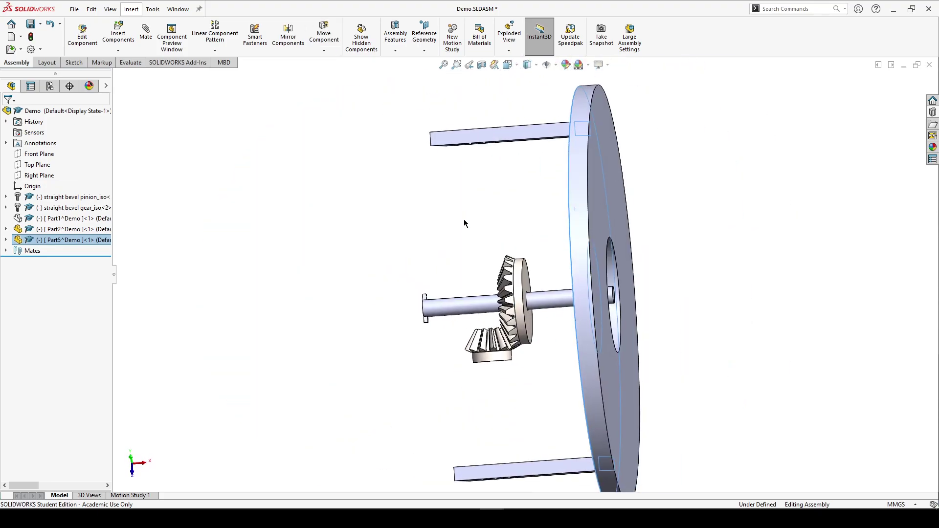
left_click(455, 245)
key("alt+Tab")
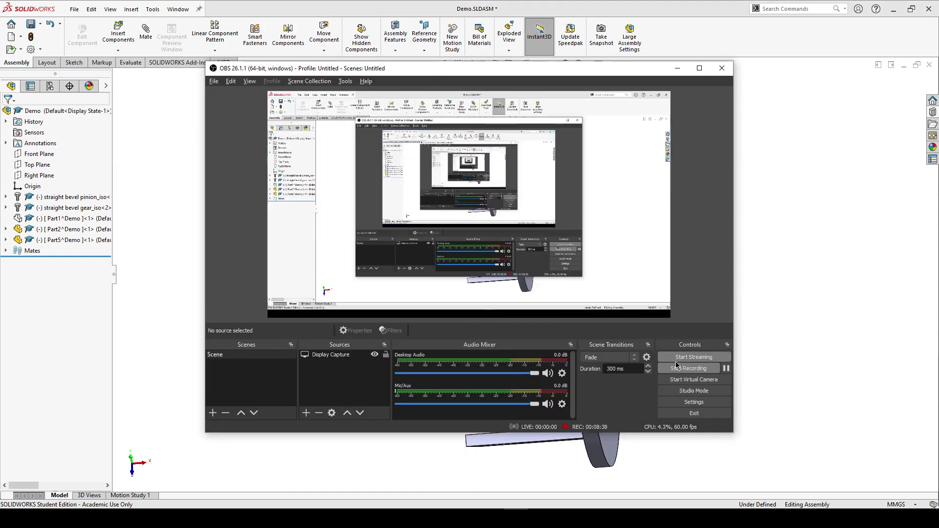